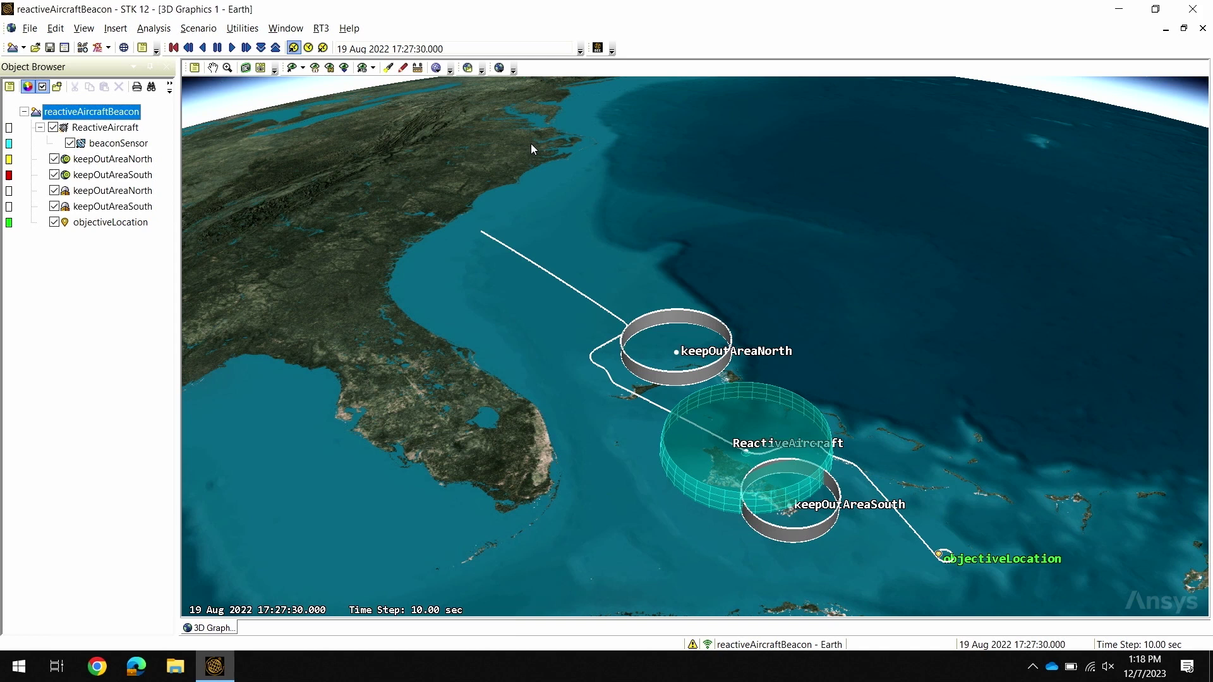
# Launch the SysML Client Application from the system search
pyautogui.press('super')
pyautogui.write('sys')
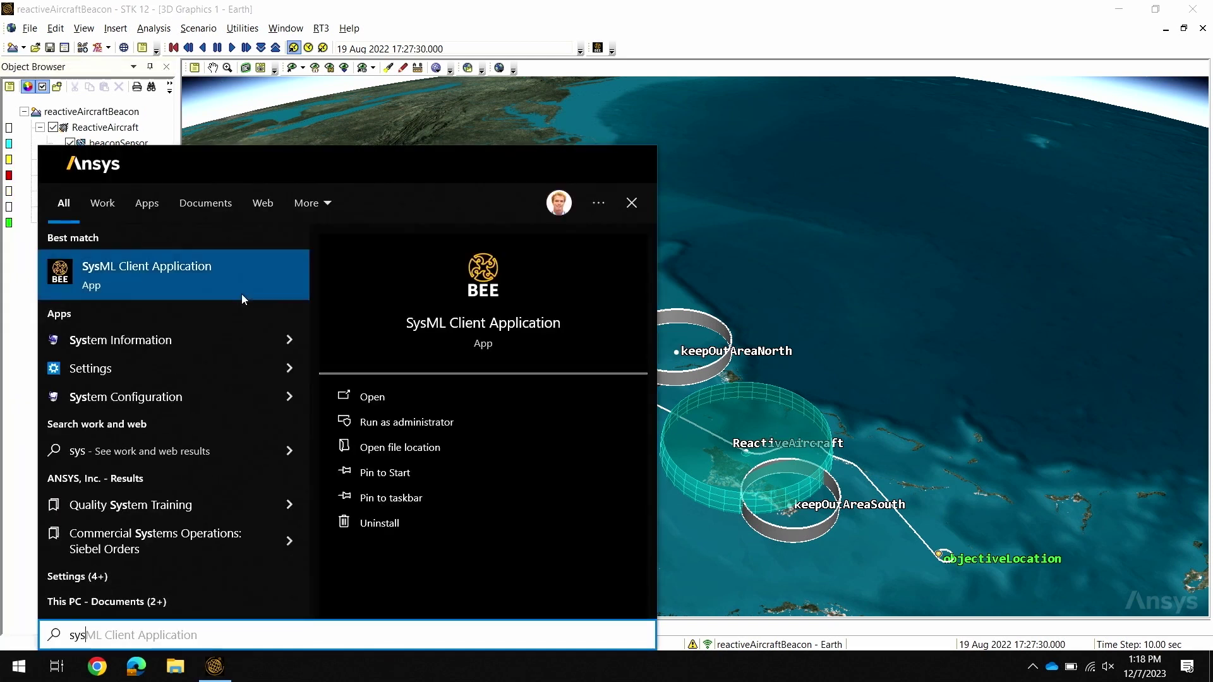
pyautogui.click(241, 294)
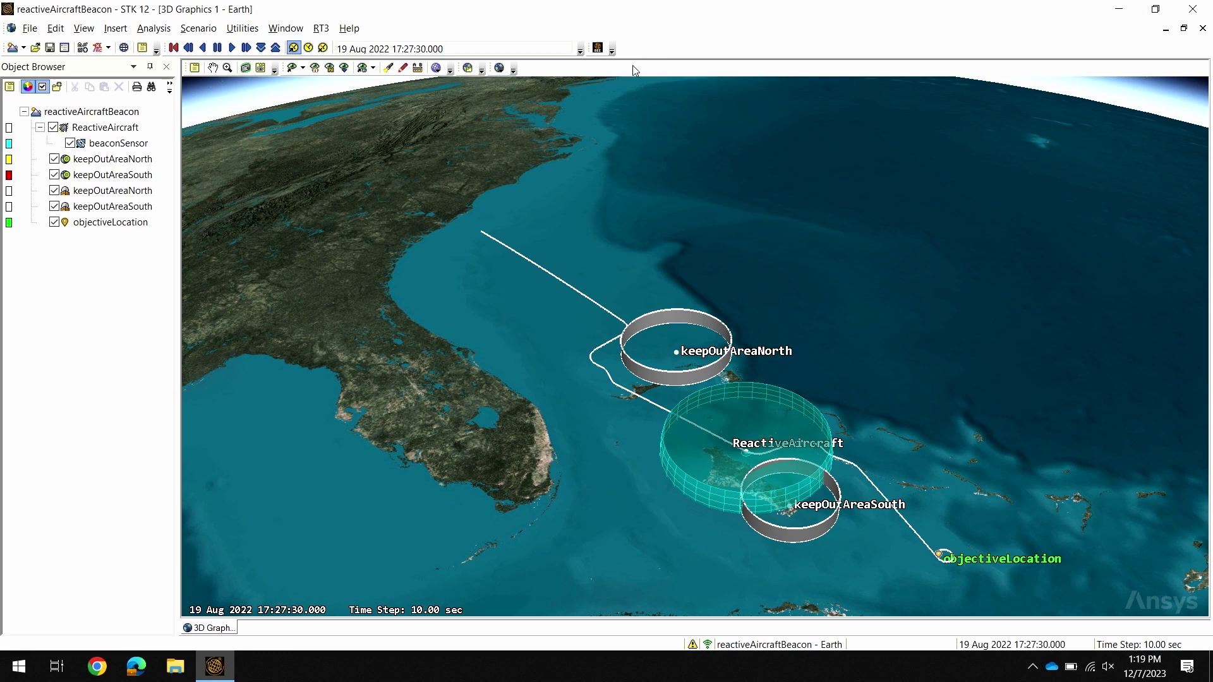
# Open the SysML client plugin panel, accept the BEE install directory, and widen the panel
pyautogui.click(597, 48)
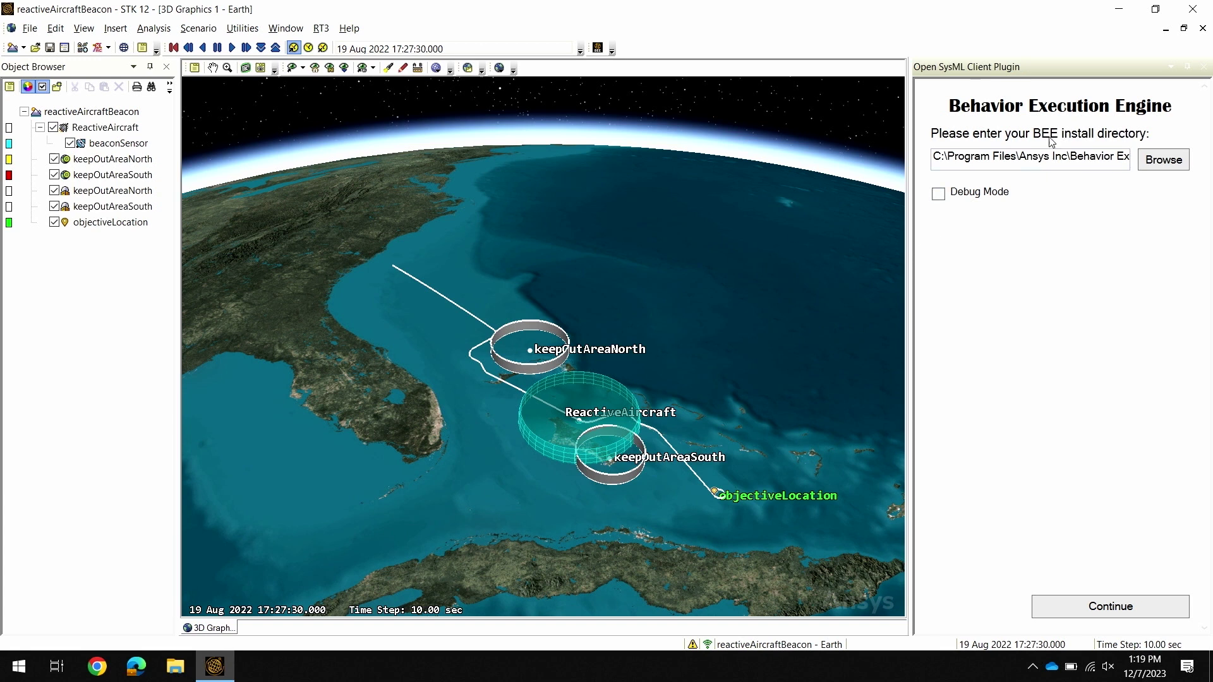
pyautogui.click(1104, 613)
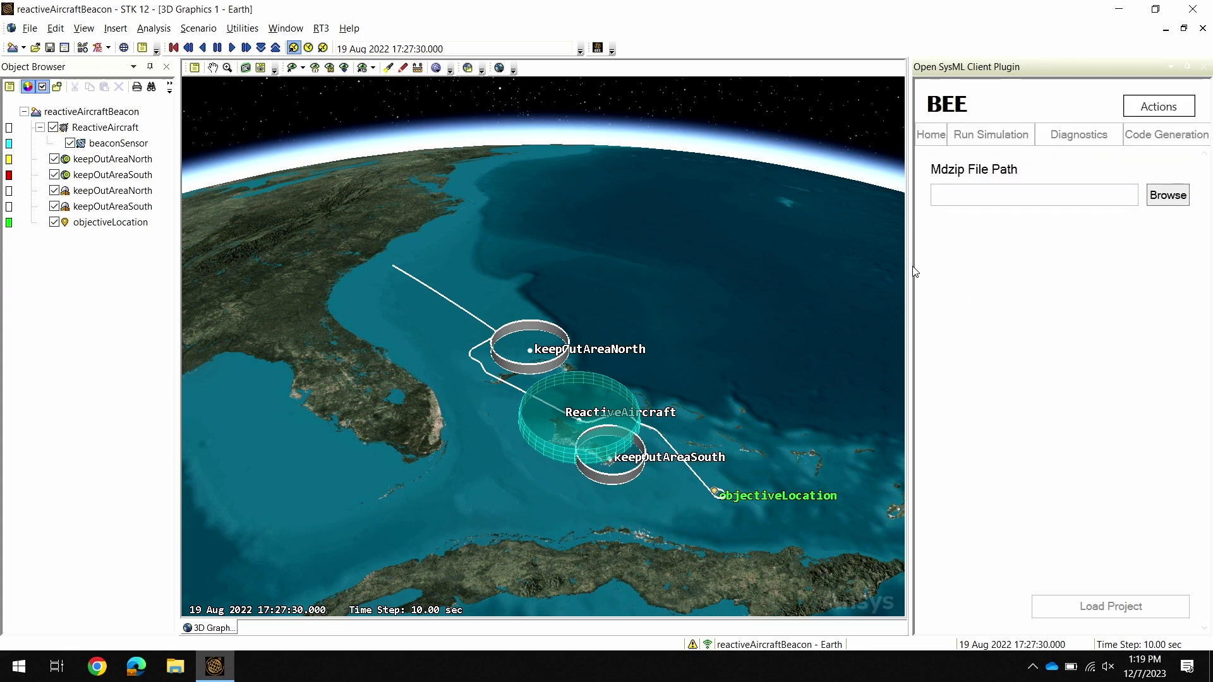
pyautogui.moveTo(914, 272); pyautogui.dragTo(864, 264)
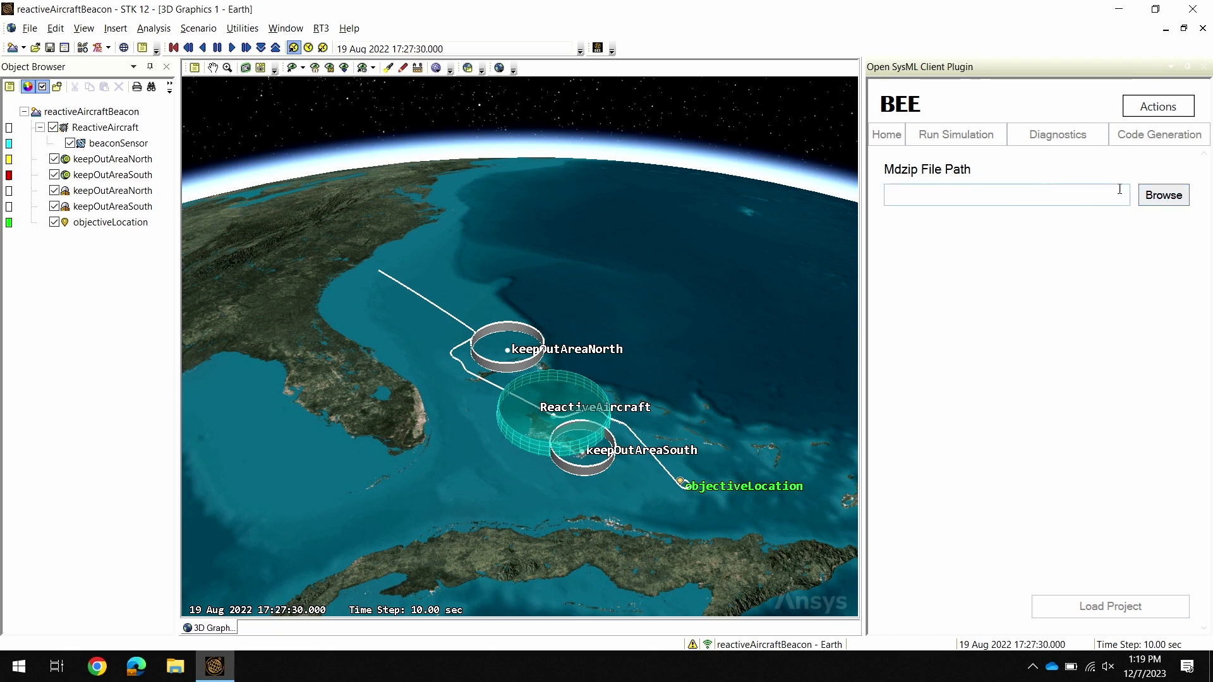
# Browse to ReactiveAircraftBeacon.mdzip and load it as the BEE project
pyautogui.click(1155, 203)
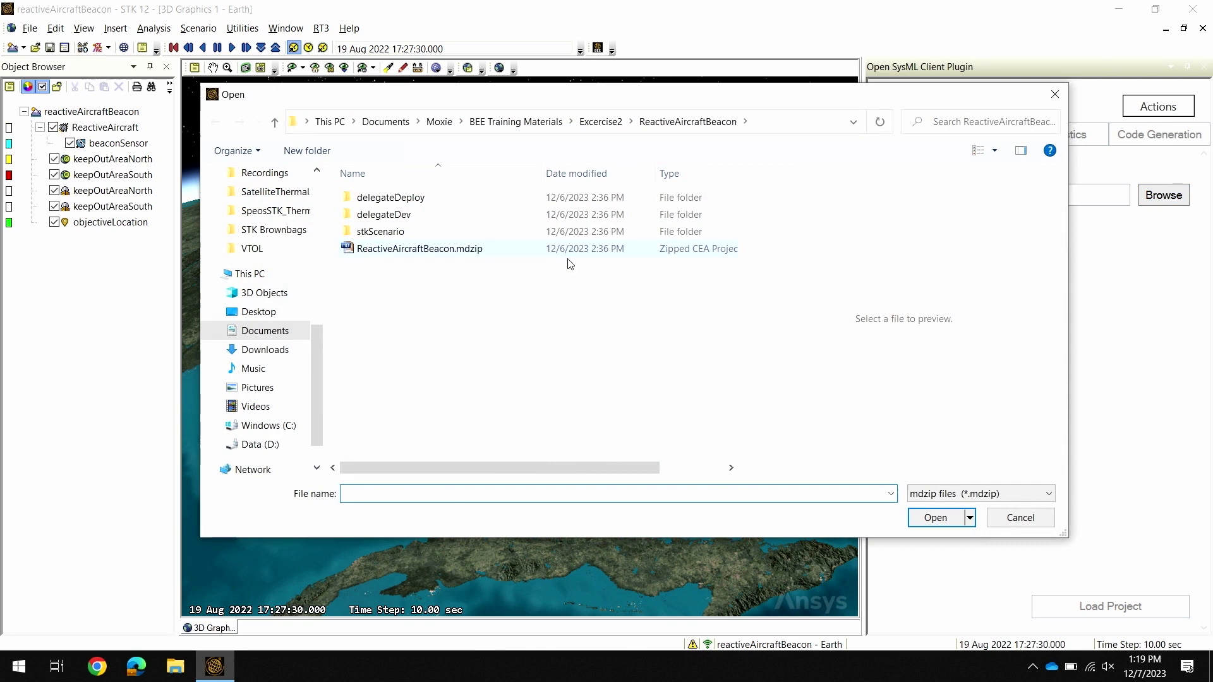
pyautogui.doubleClick(478, 251)
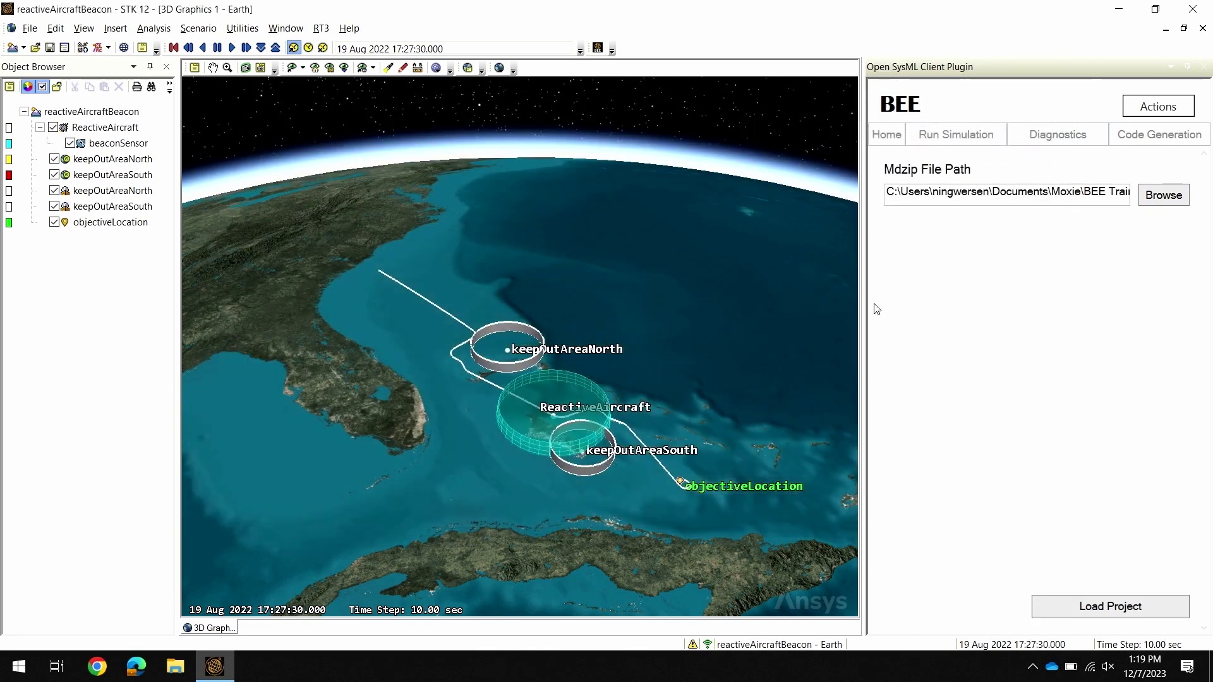
pyautogui.click(1077, 606)
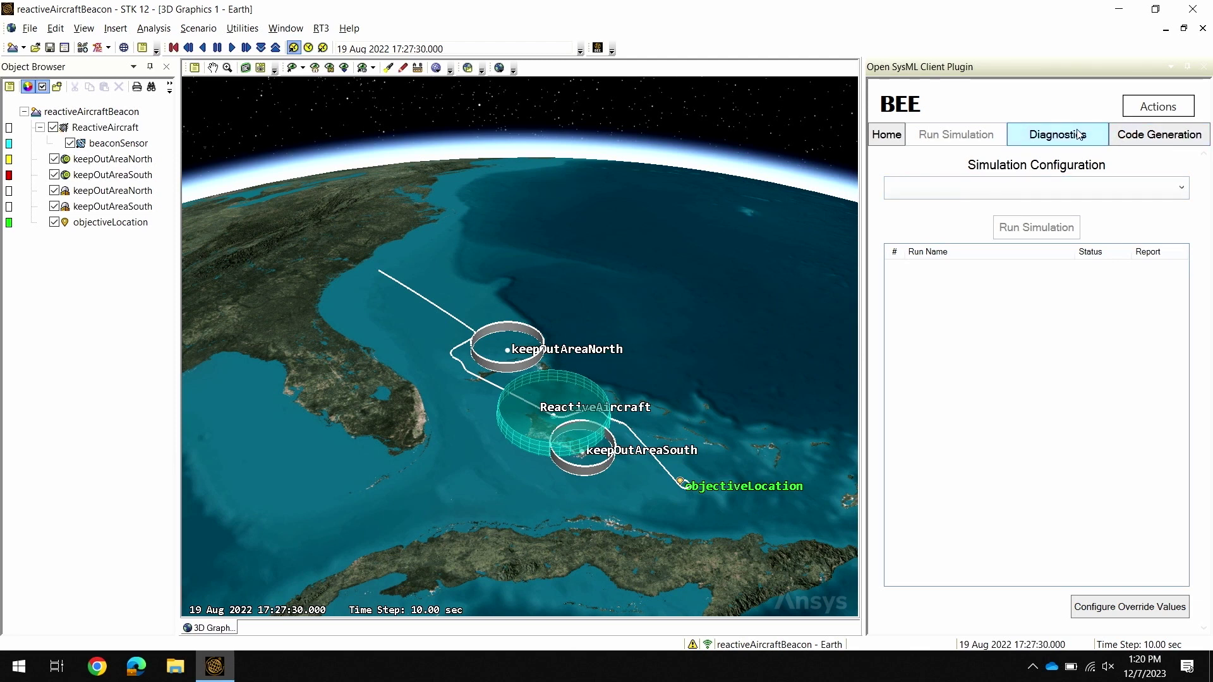
# Run model validation with no issues found, then review the Delegate Availability report
pyautogui.click(1045, 137)
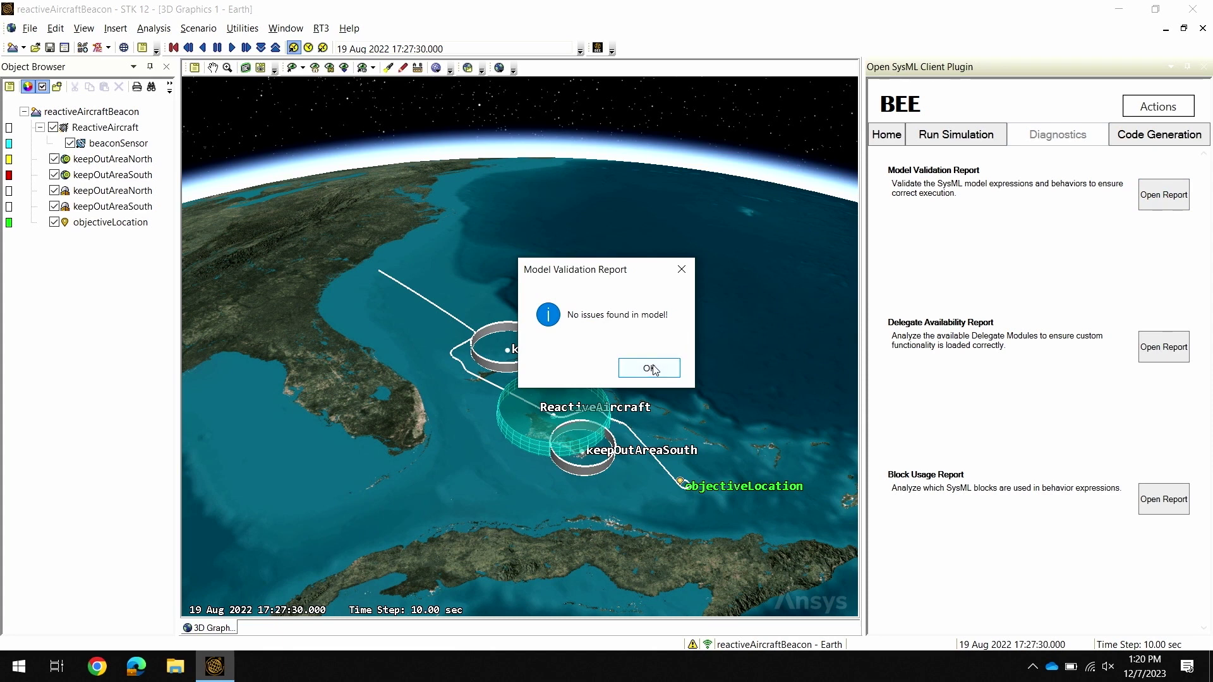
pyautogui.click(654, 371)
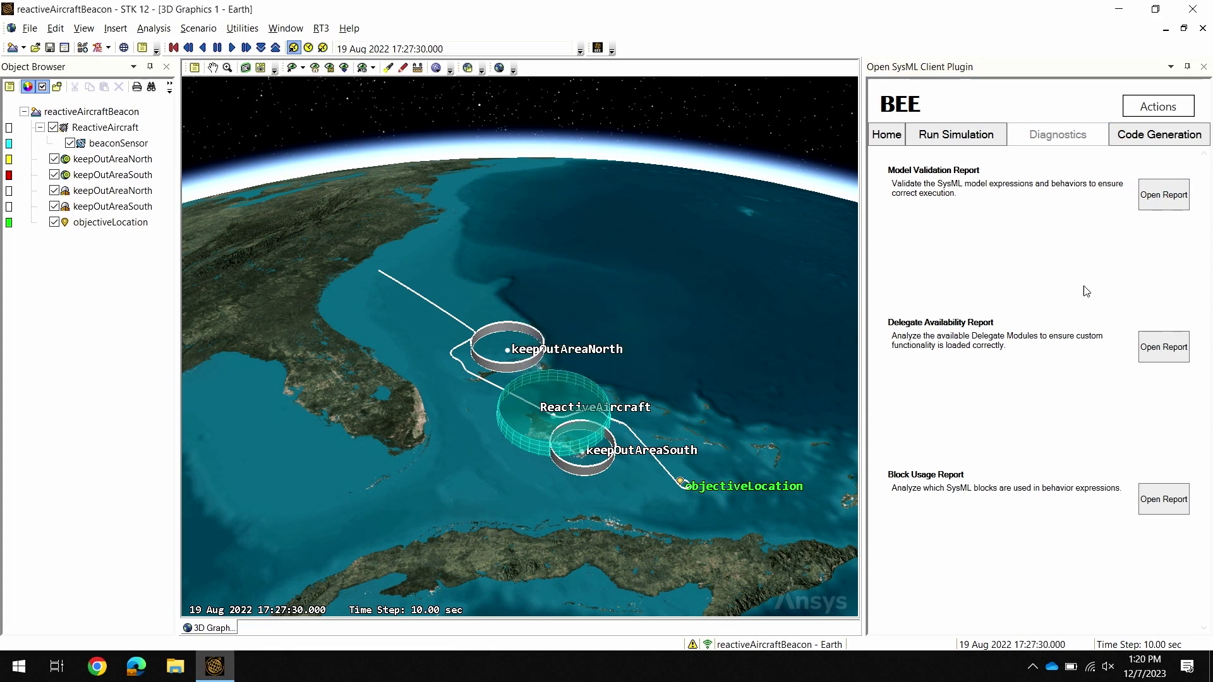
pyautogui.click(1153, 344)
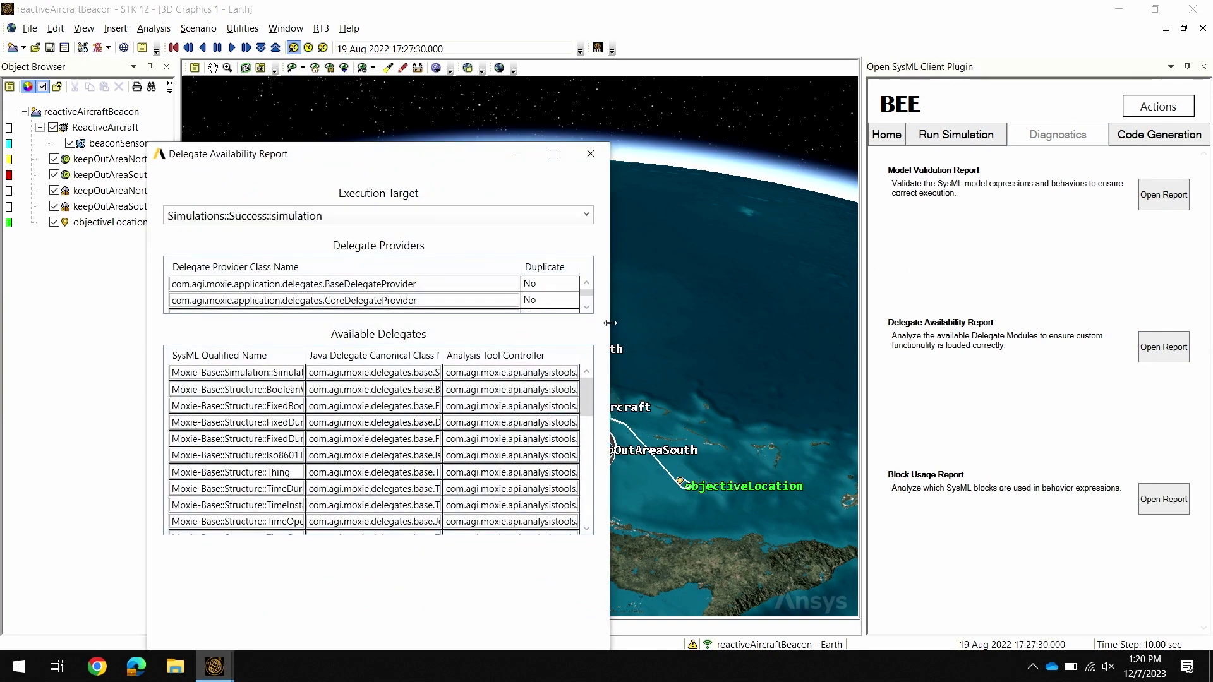
pyautogui.moveTo(610, 323); pyautogui.dragTo(706, 274)
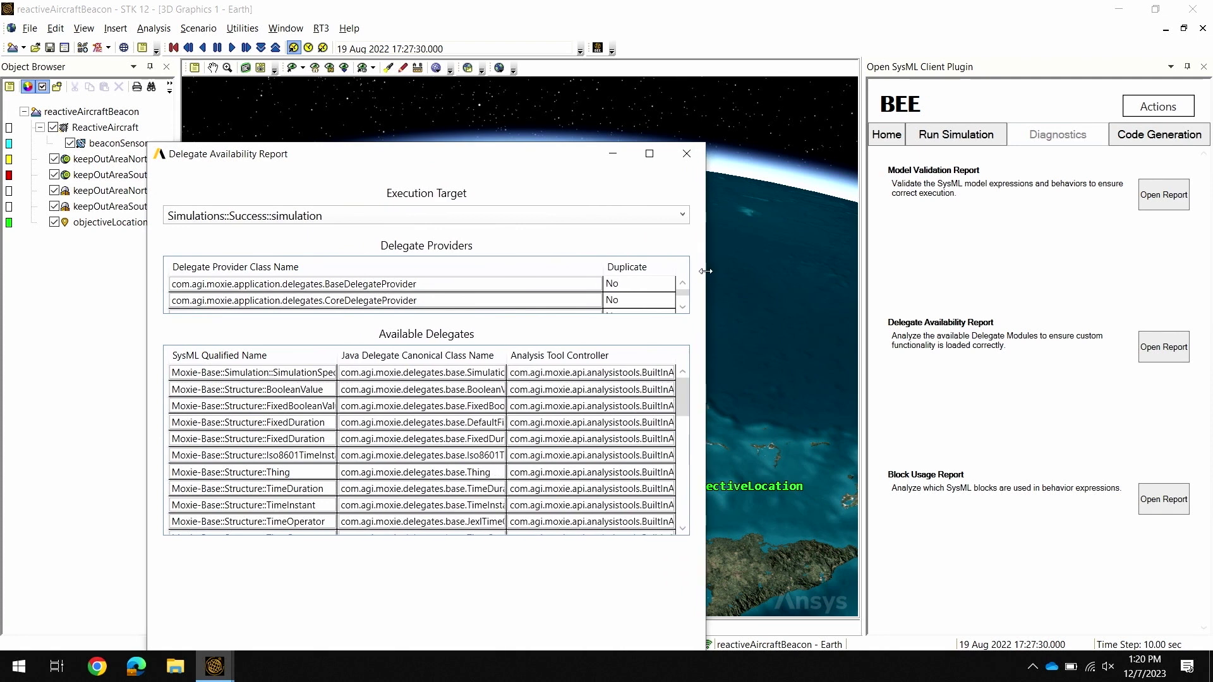
pyautogui.click(687, 154)
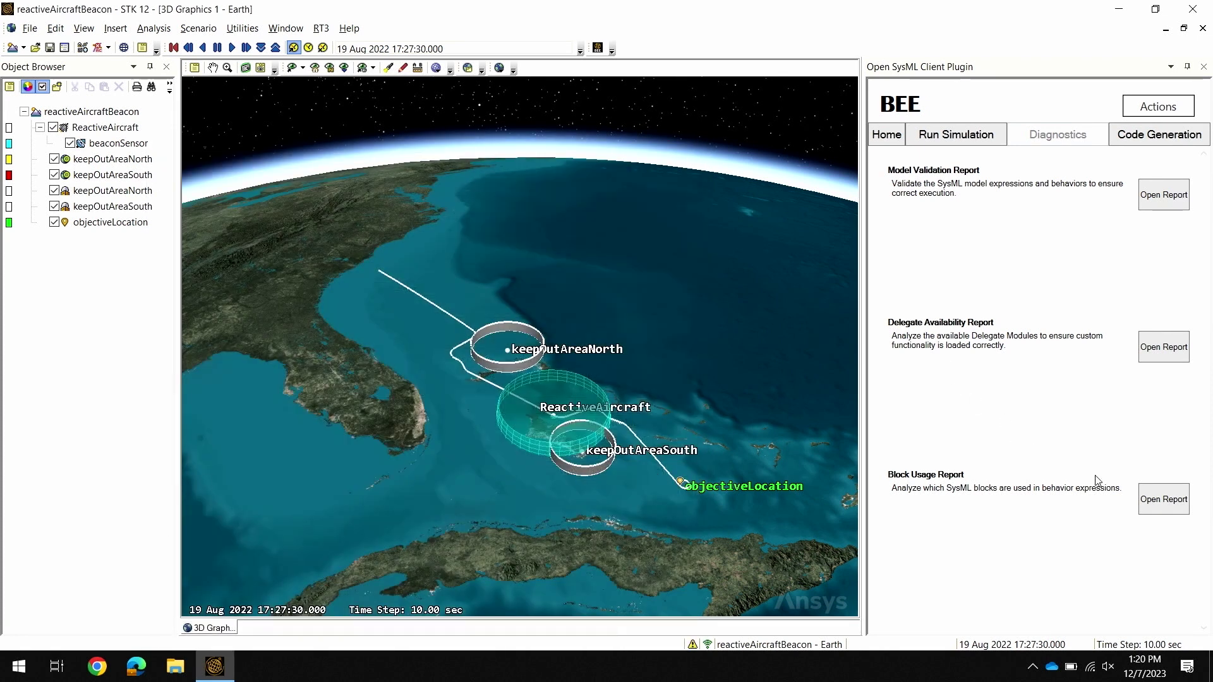
# Review the Block Usage report widened to show full element names
pyautogui.click(1153, 496)
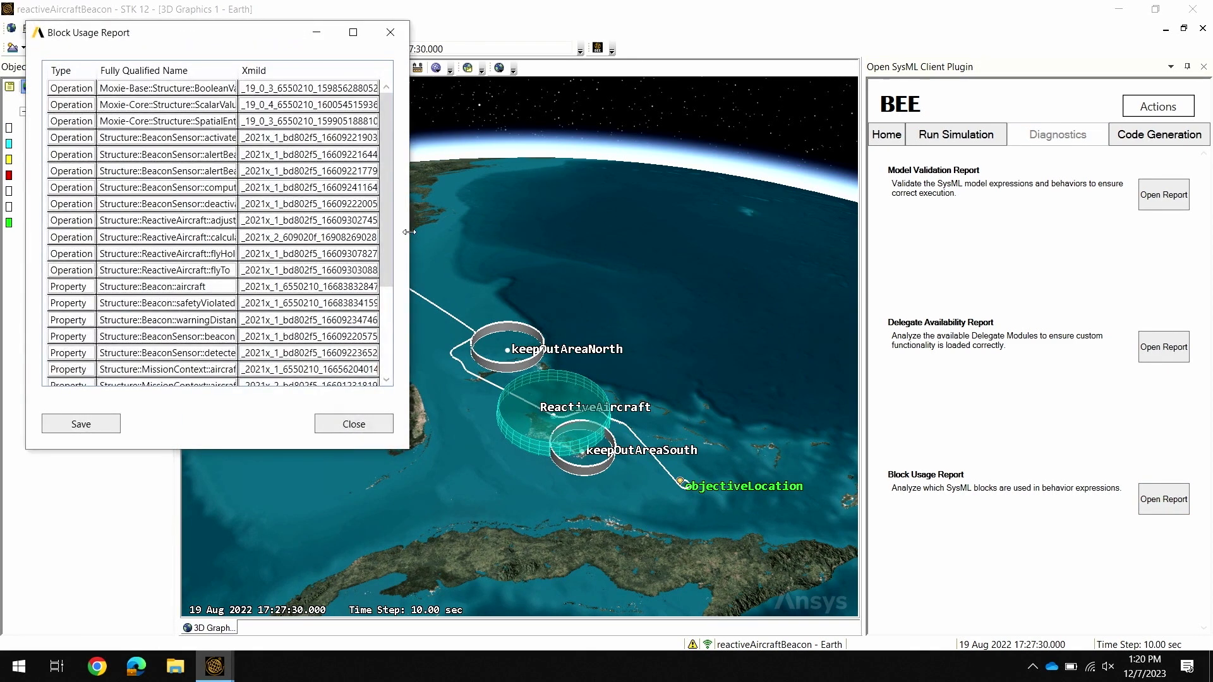
pyautogui.moveTo(410, 235); pyautogui.dragTo(584, 232)
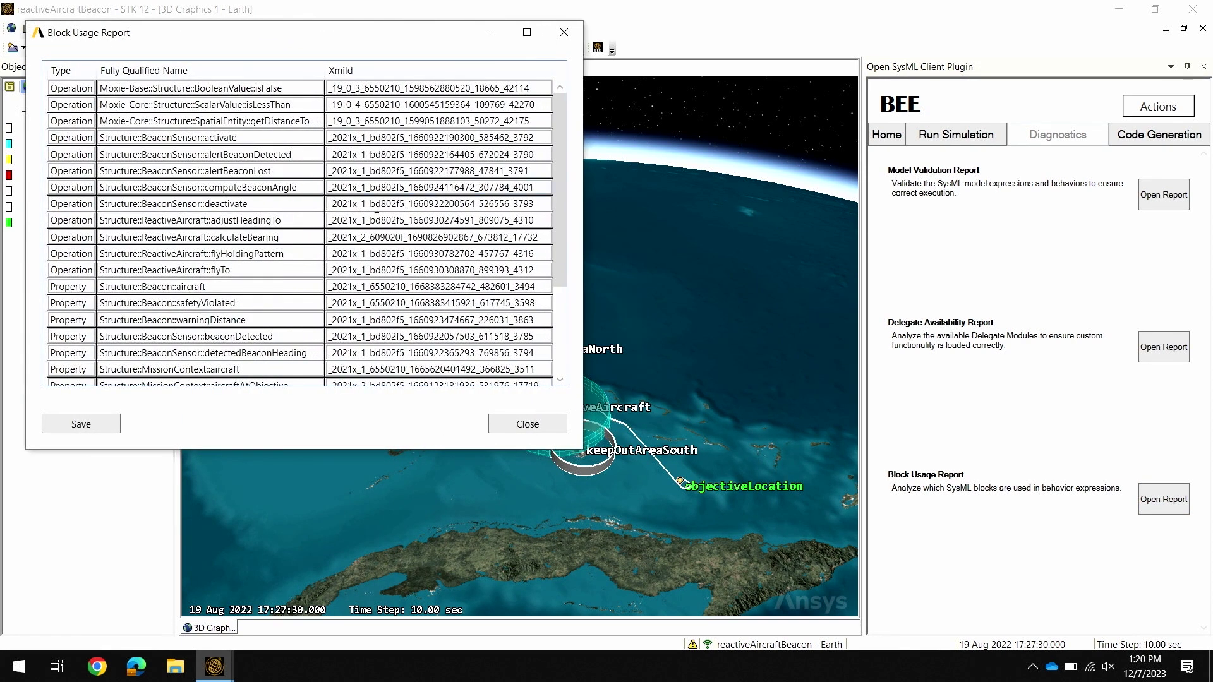
pyautogui.click(557, 34)
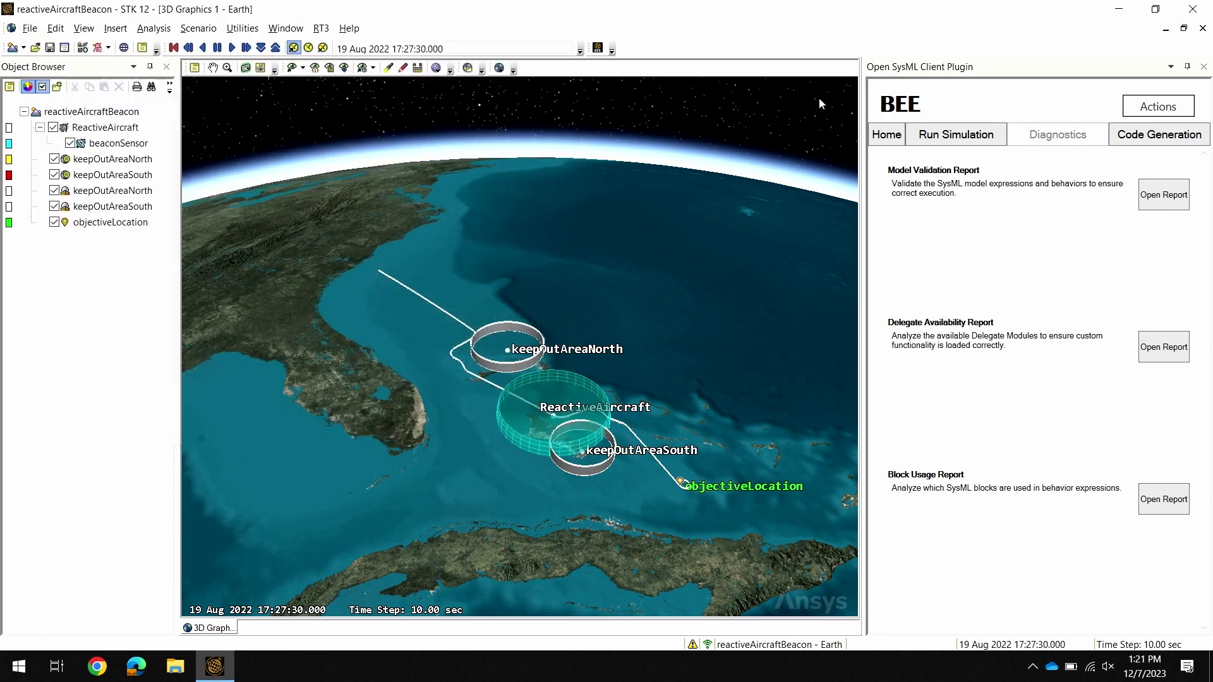
# In Code Generation element settings, keep ReactiveAircraft's generation choice as Concrete class
pyautogui.click(1153, 136)
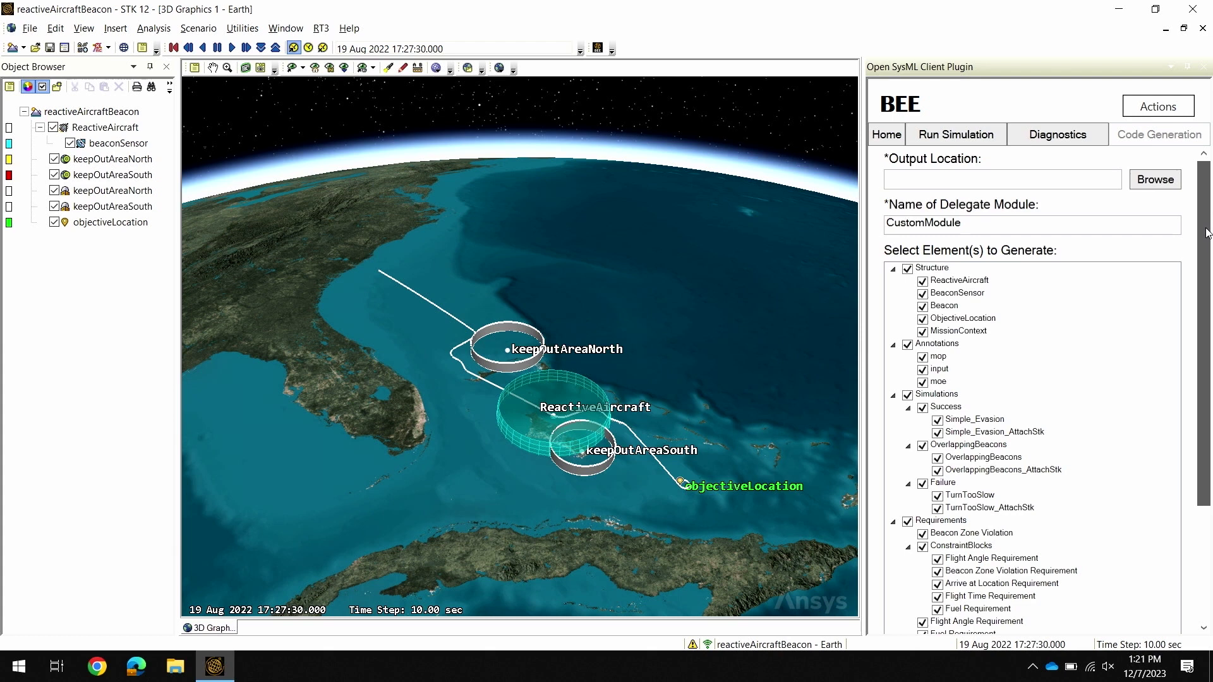
pyautogui.moveTo(1207, 231); pyautogui.dragTo(1207, 333)
pyautogui.click(1049, 549)
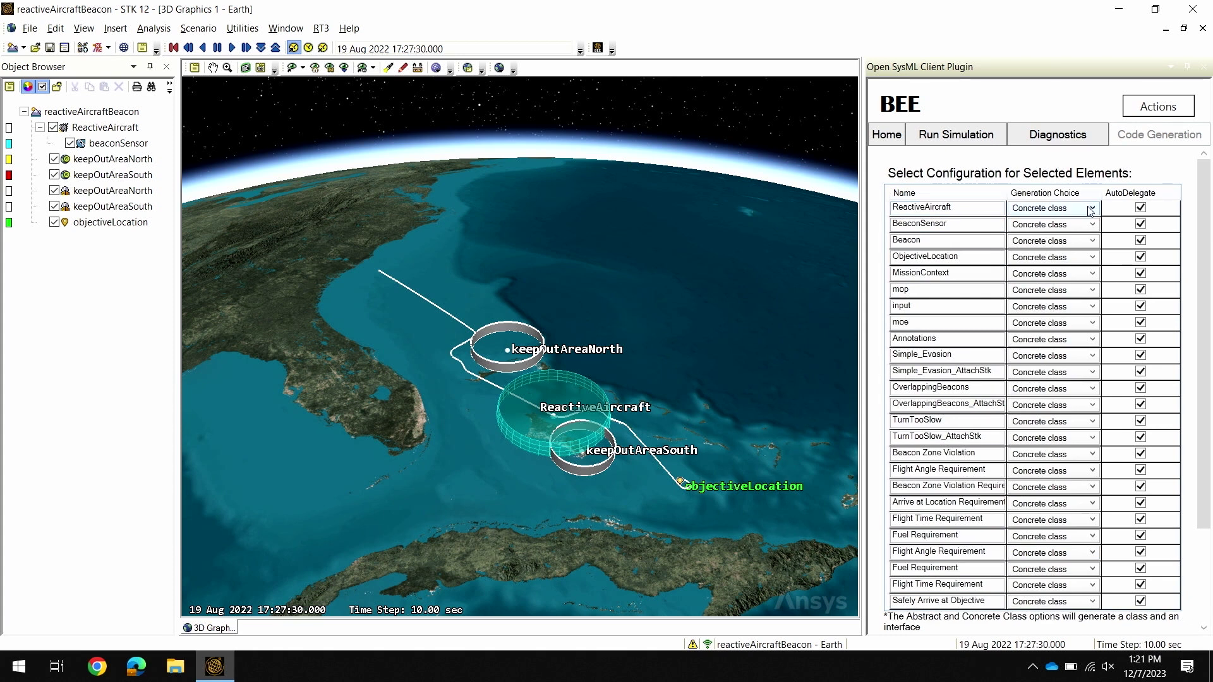
pyautogui.click(1084, 210)
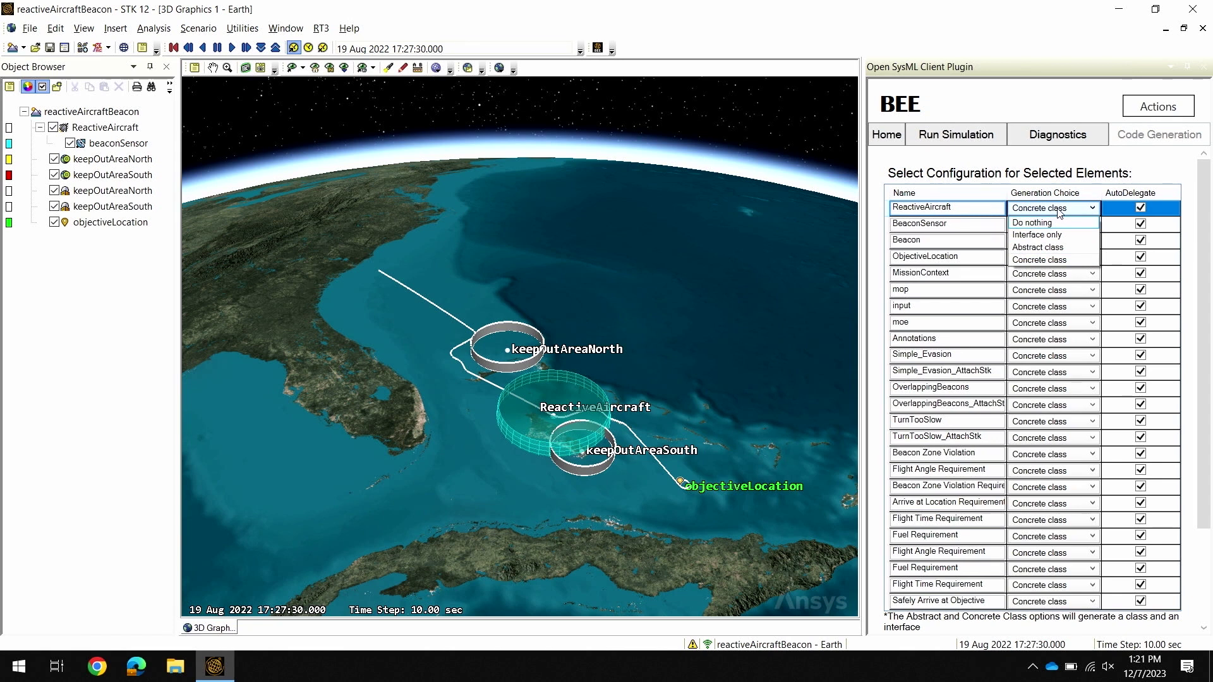
pyautogui.click(1059, 213)
pyautogui.moveTo(1200, 217); pyautogui.dragTo(1178, 316)
pyautogui.click(1007, 609)
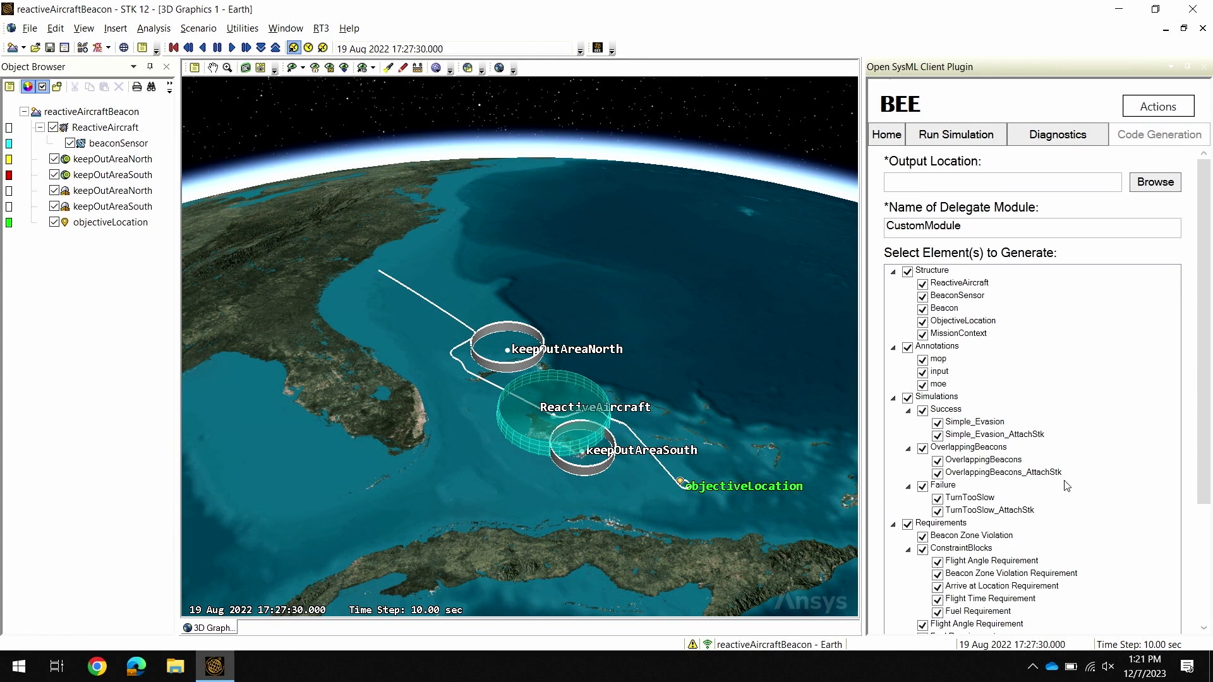
pyautogui.scroll(-5, 1066, 485)
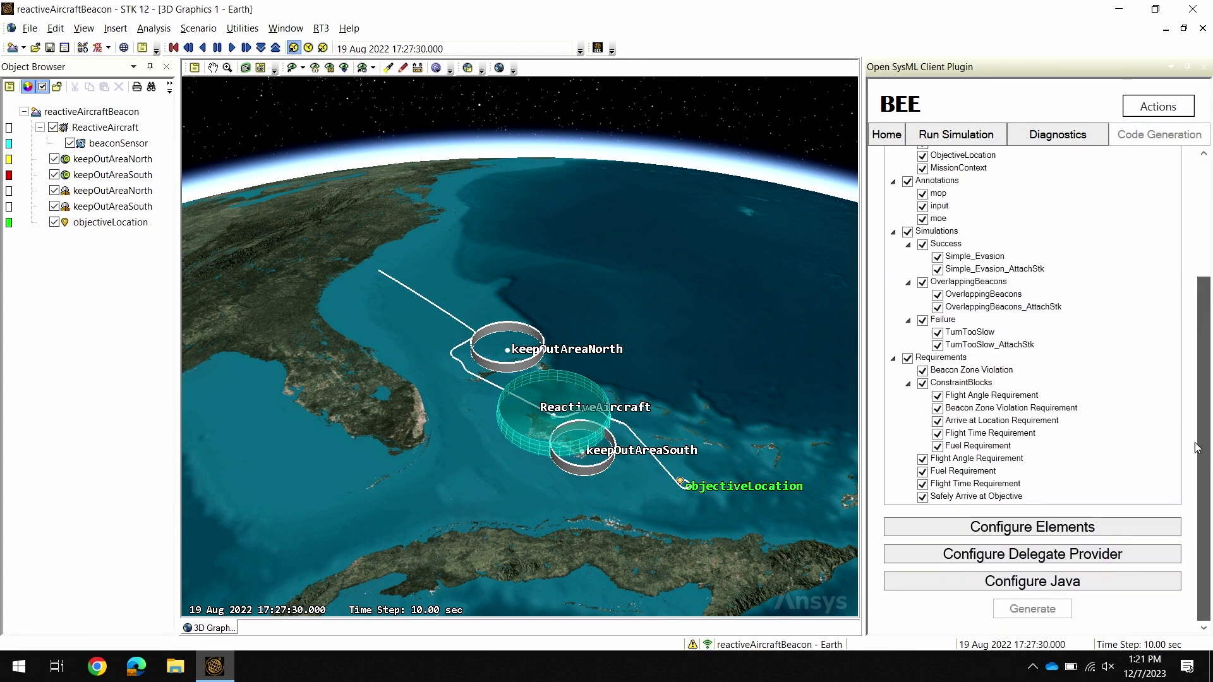
pyautogui.click(1053, 557)
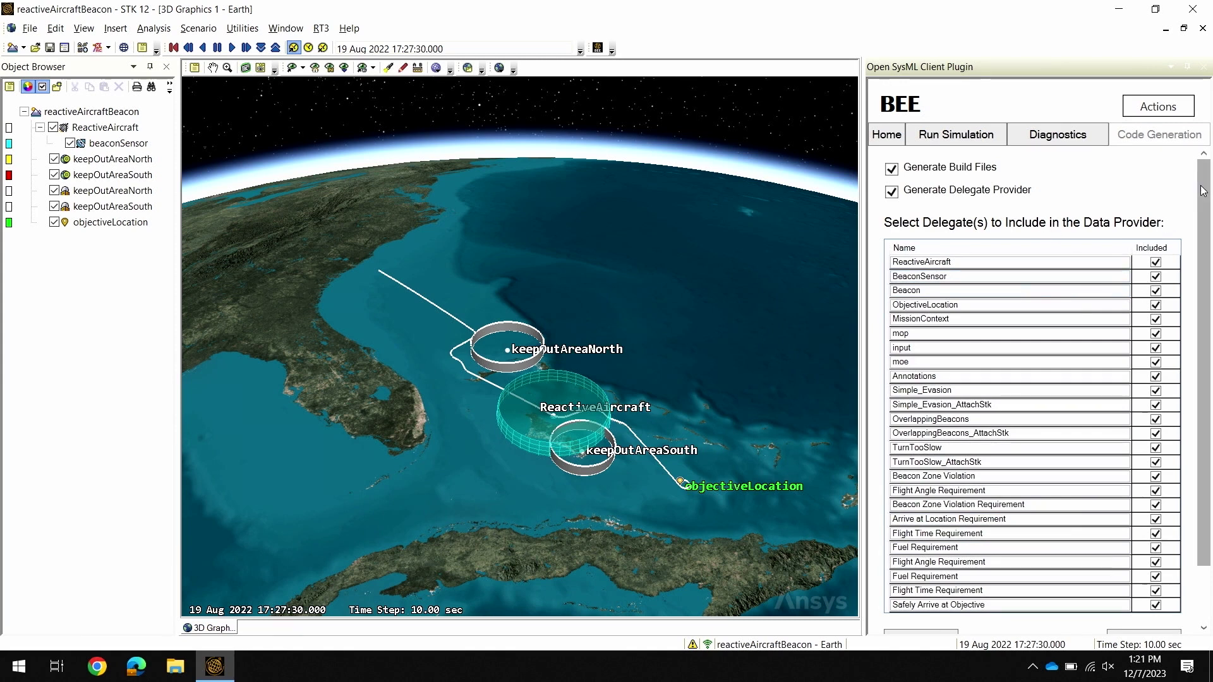
pyautogui.moveTo(1204, 190); pyautogui.dragTo(1206, 253)
pyautogui.click(1038, 623)
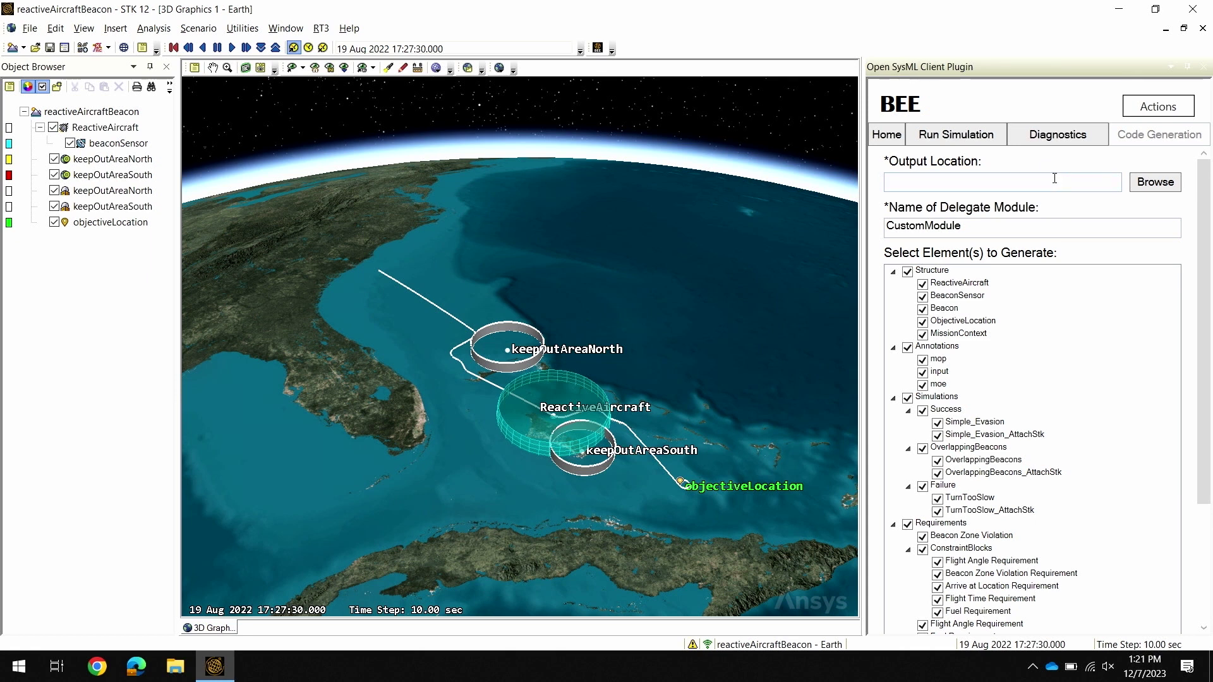
pyautogui.click(1119, 103)
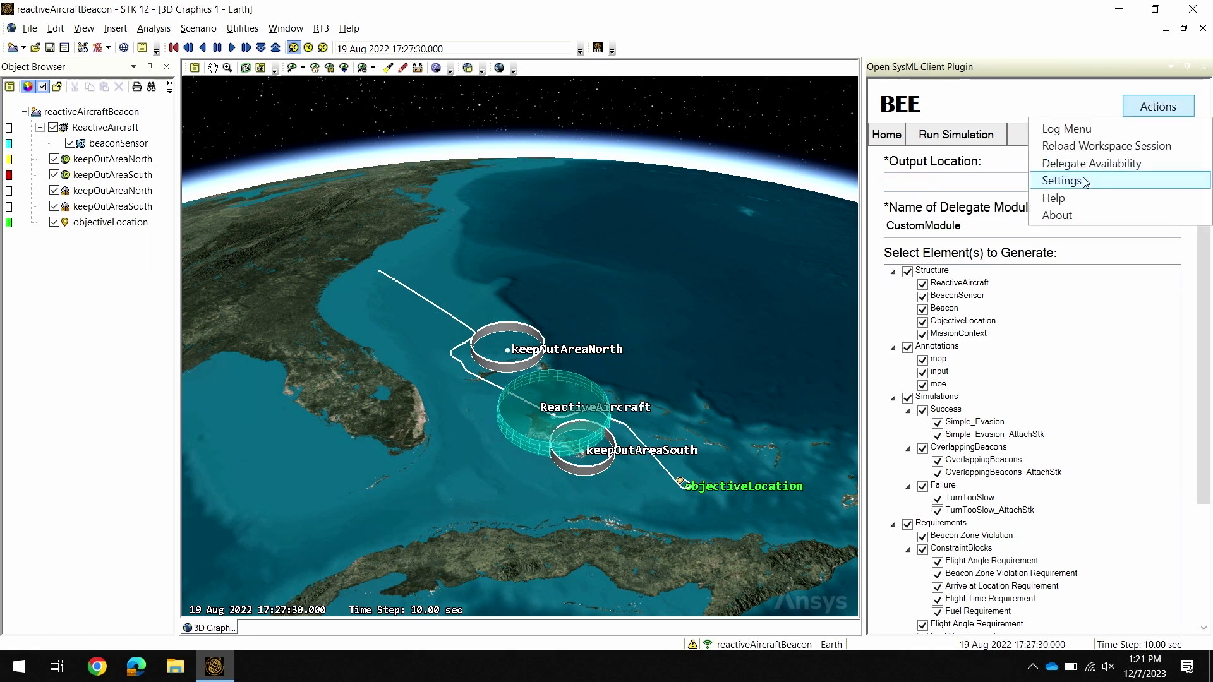
pyautogui.click(1061, 180)
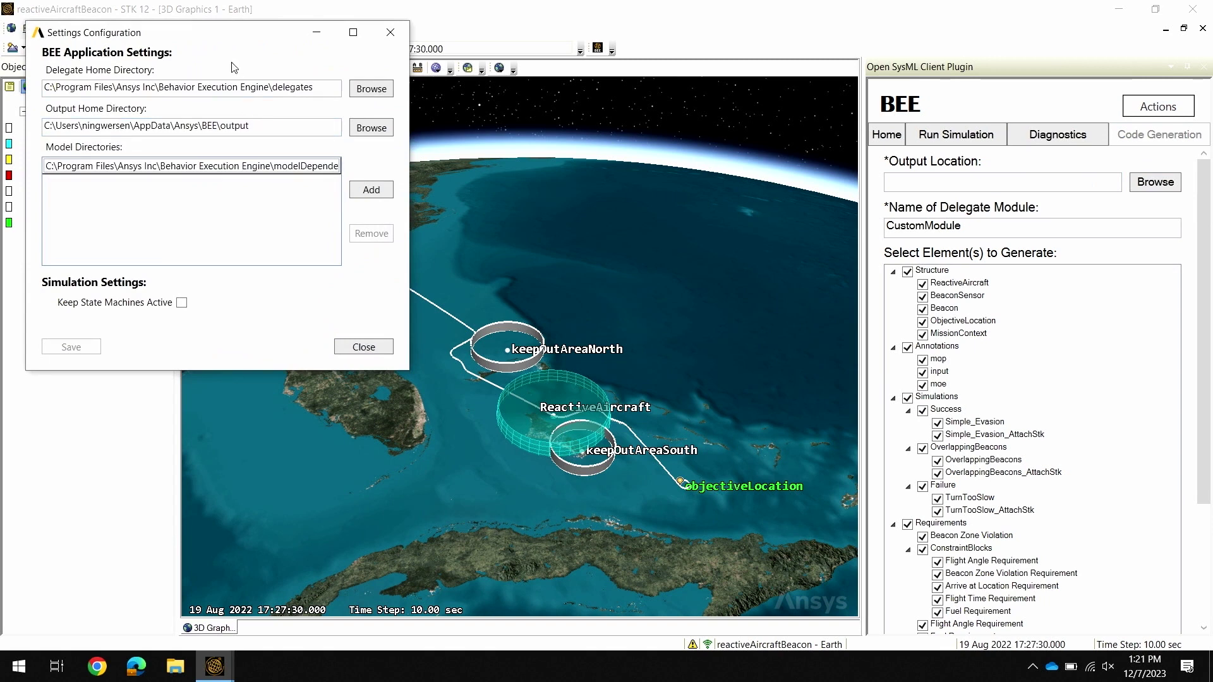
pyautogui.moveTo(231, 35); pyautogui.dragTo(399, 95)
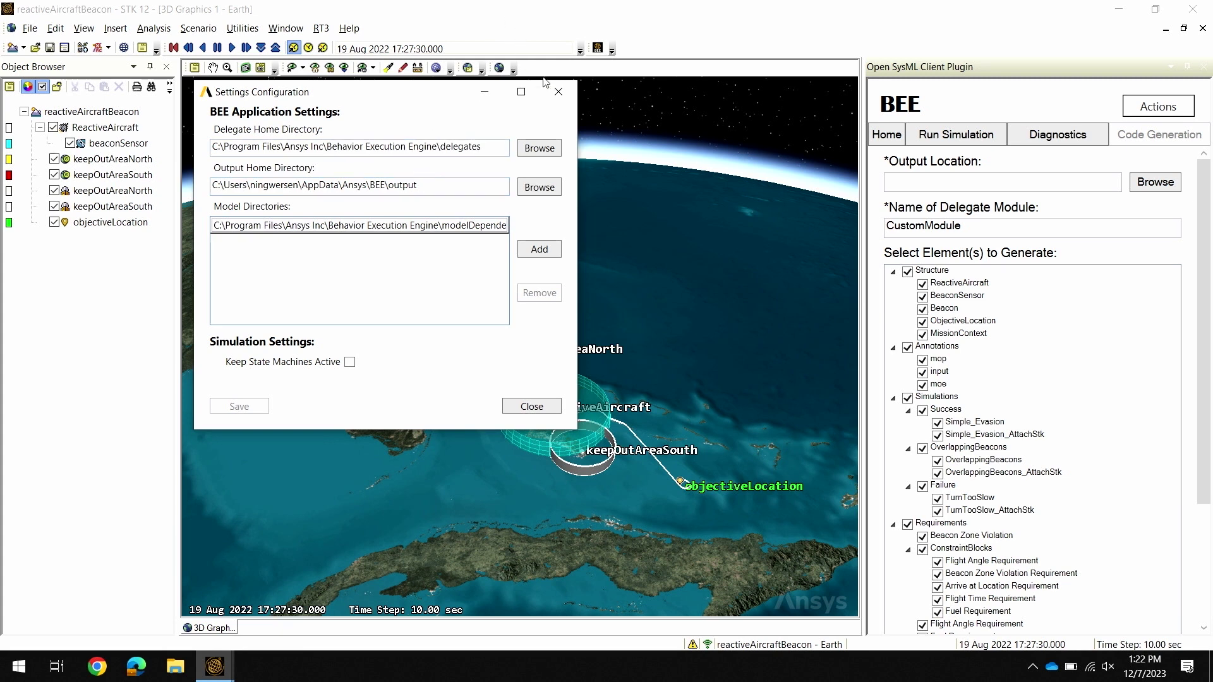
pyautogui.click(558, 93)
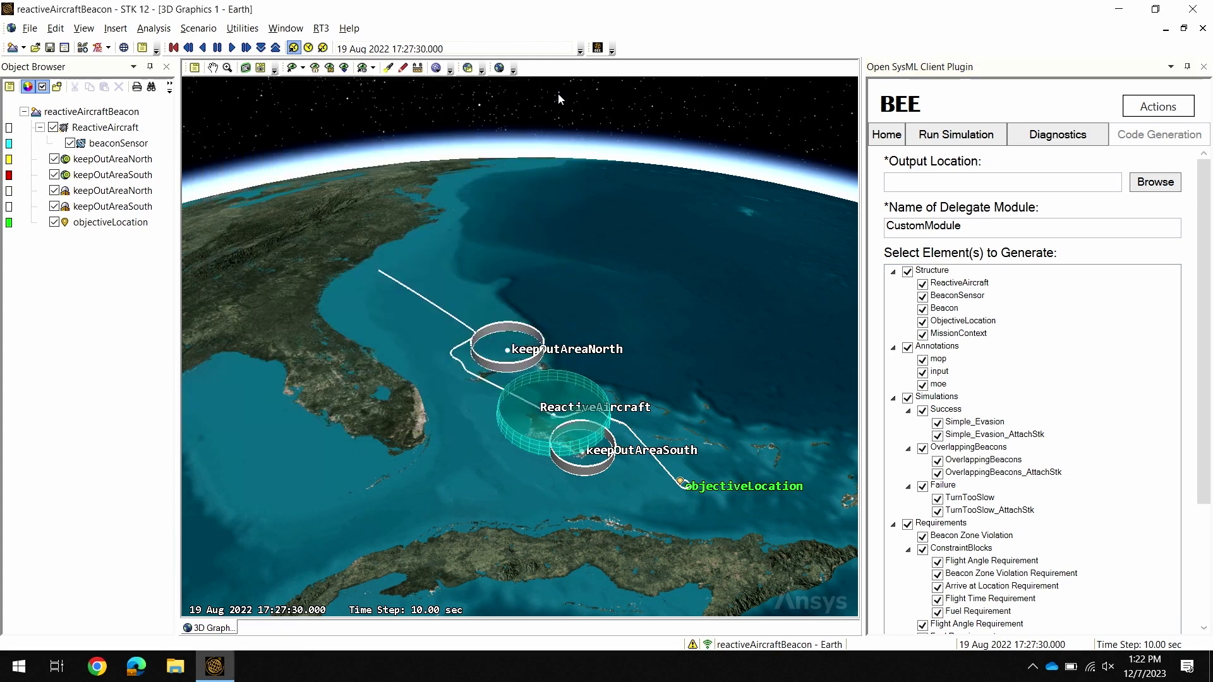
# Select Simple_Evasion_AttachStk in the Run Simulation page's Simulation Configuration dropdown
pyautogui.click(946, 137)
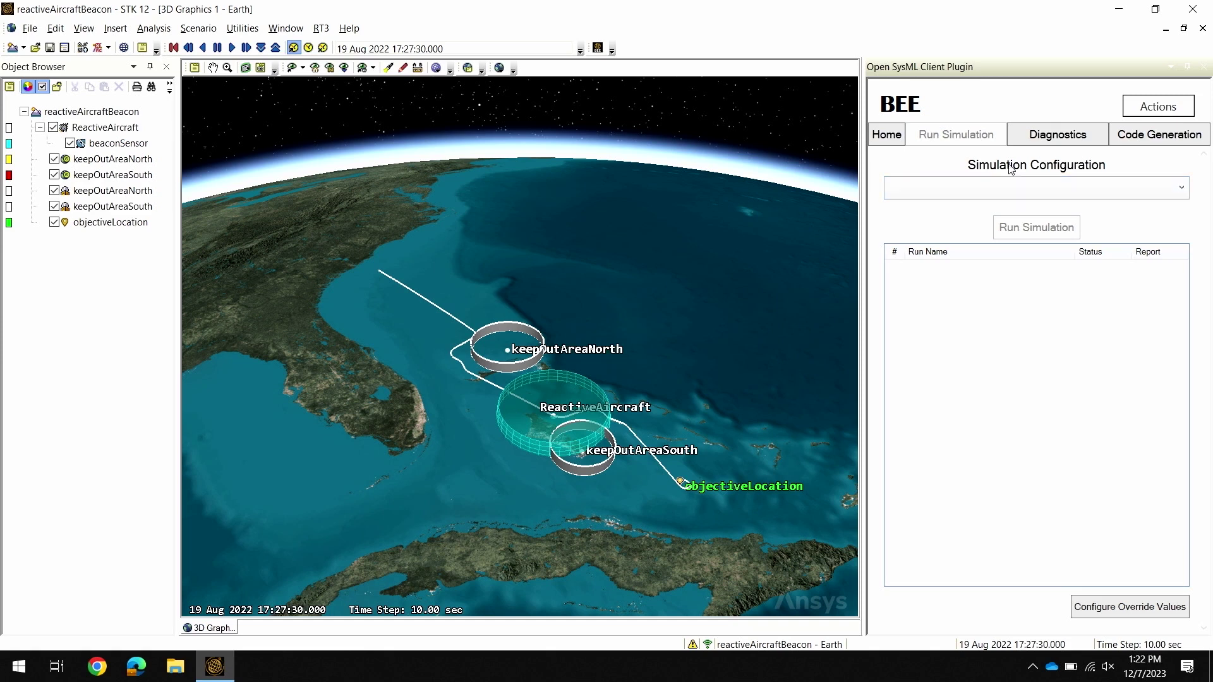
pyautogui.click(1012, 196)
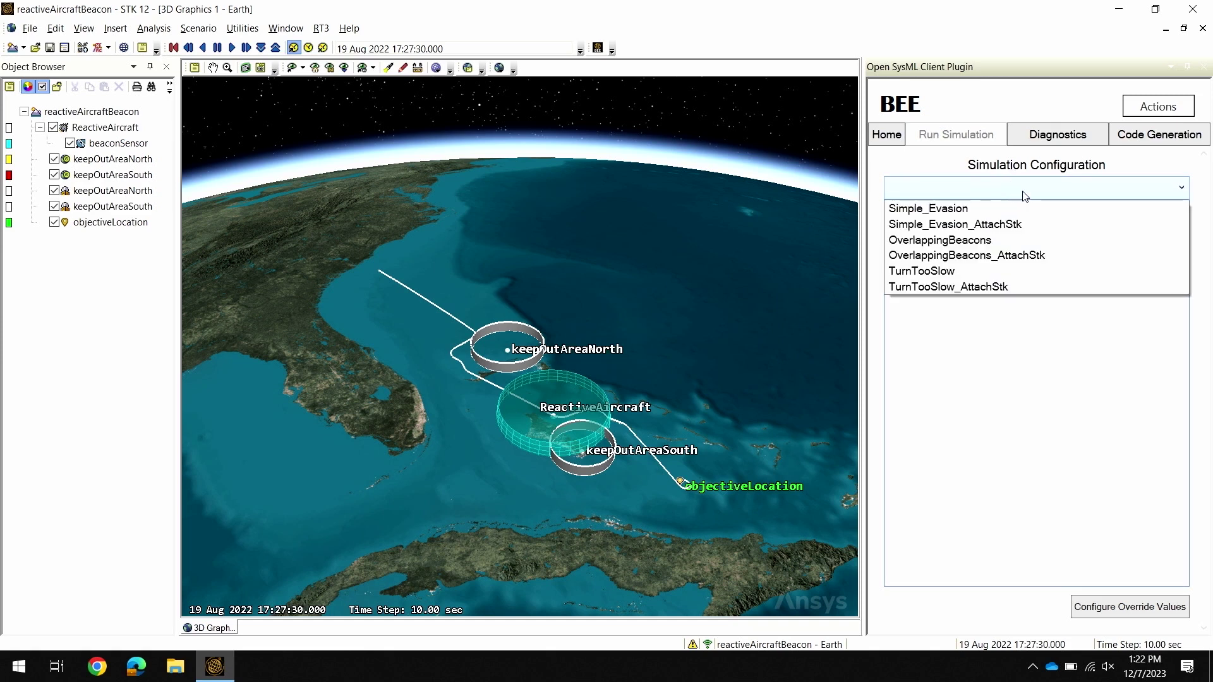
pyautogui.click(1024, 225)
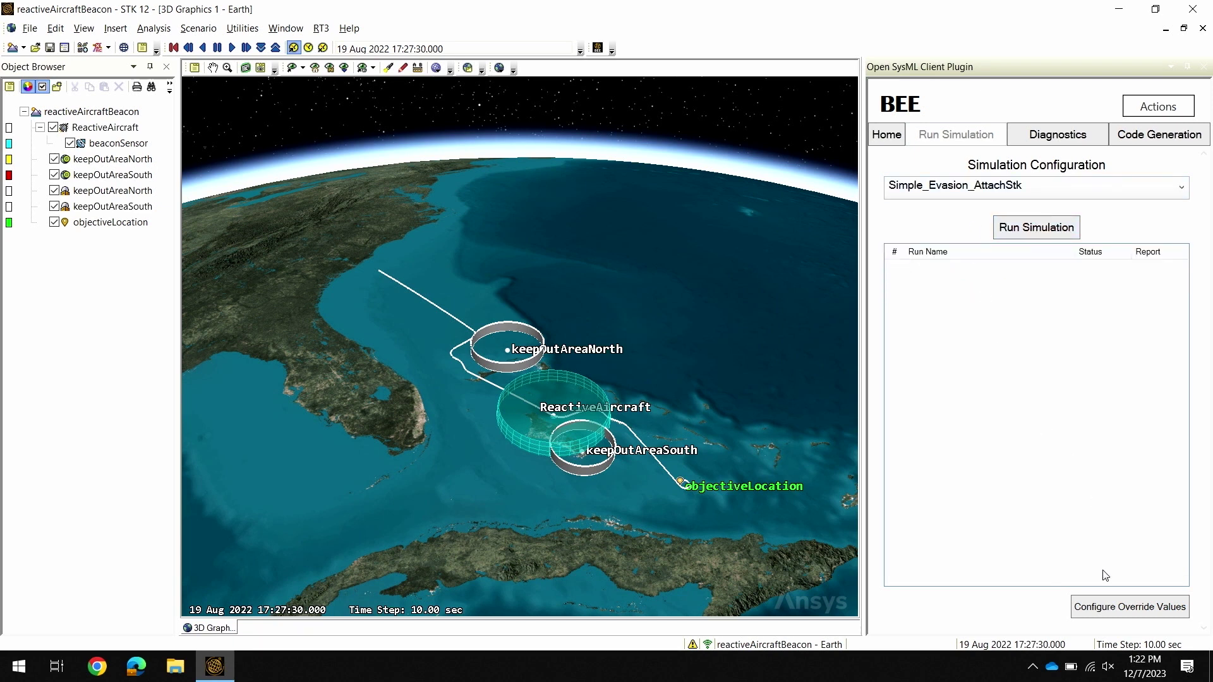
# Mark aircraftViolatesBeaconRange and totalFlightTime as run outputs in the override values
pyautogui.click(1111, 608)
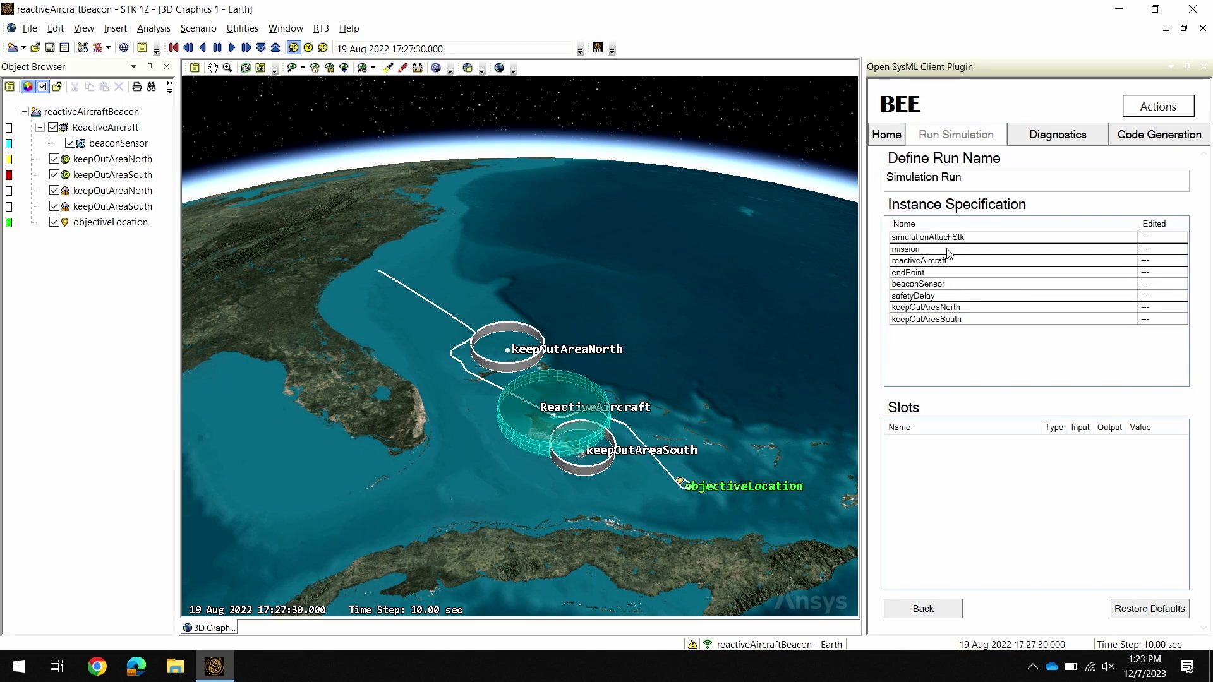
pyautogui.click(938, 251)
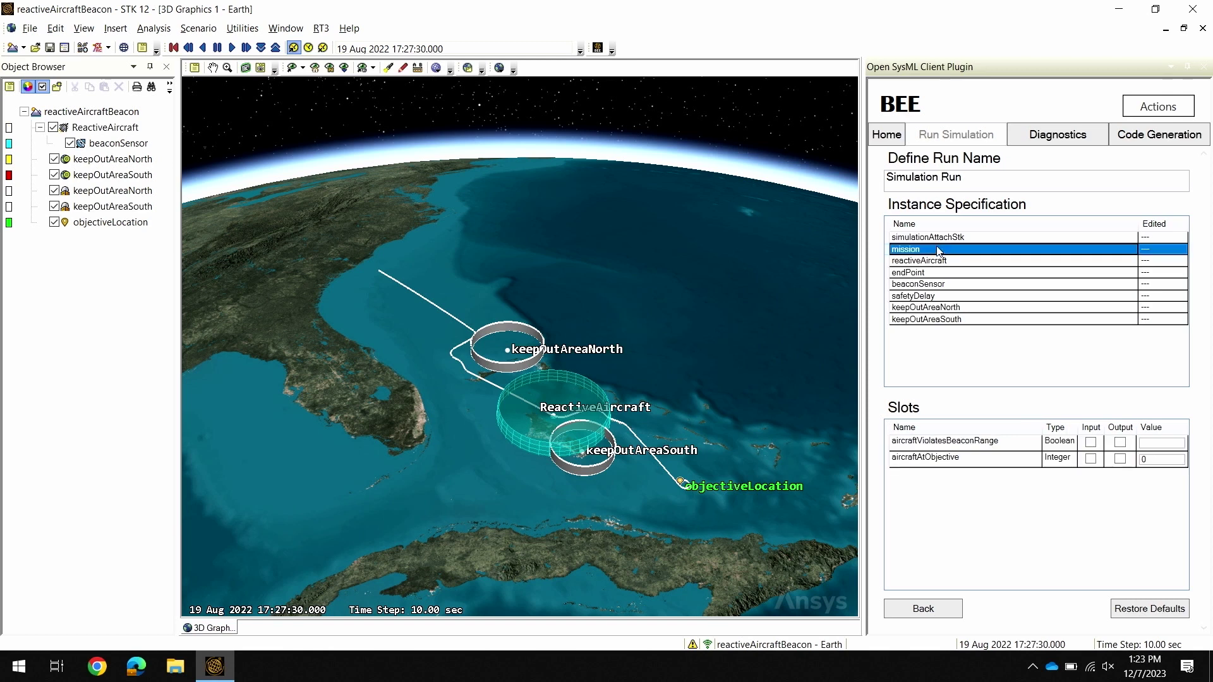
pyautogui.click(1123, 444)
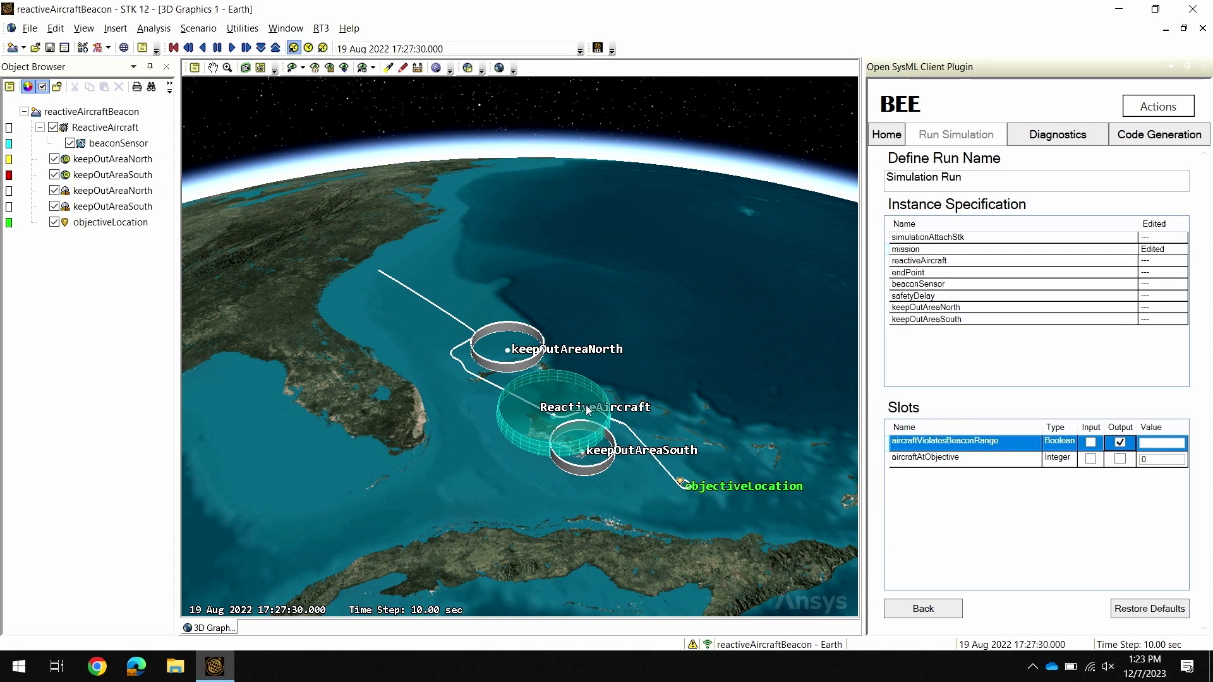
pyautogui.click(923, 260)
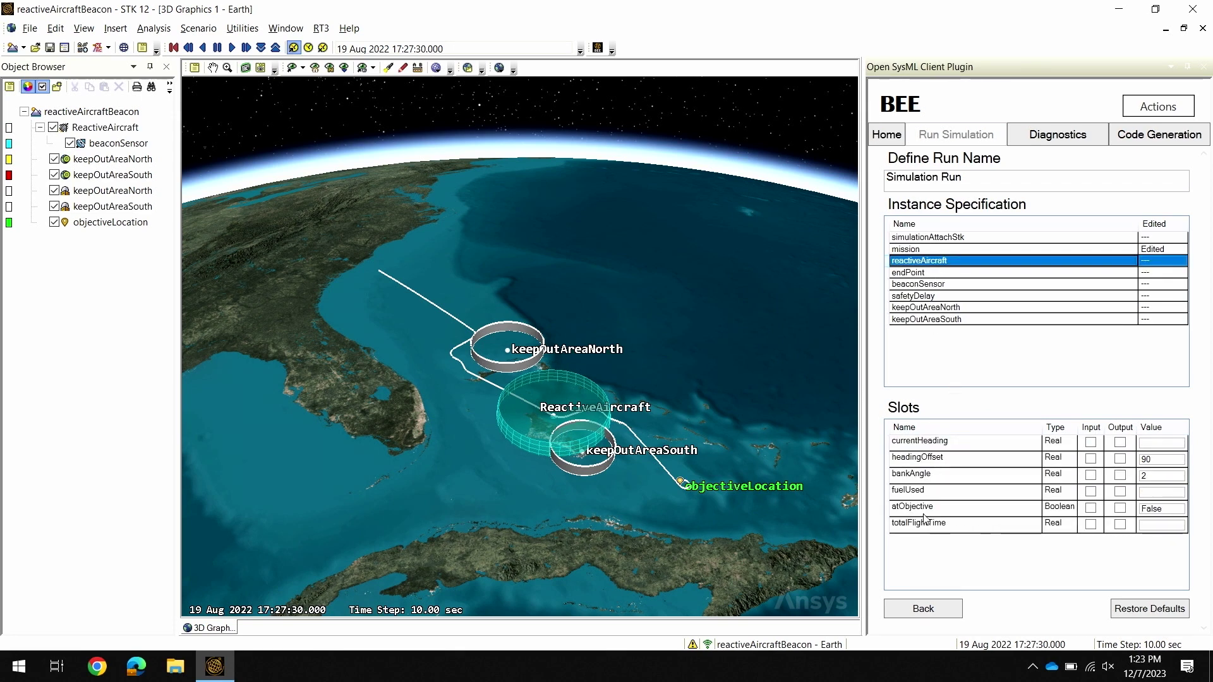
pyautogui.click(1120, 525)
# Override beaconSensor's beaconDetectionRange as an input with value 80000
pyautogui.click(932, 285)
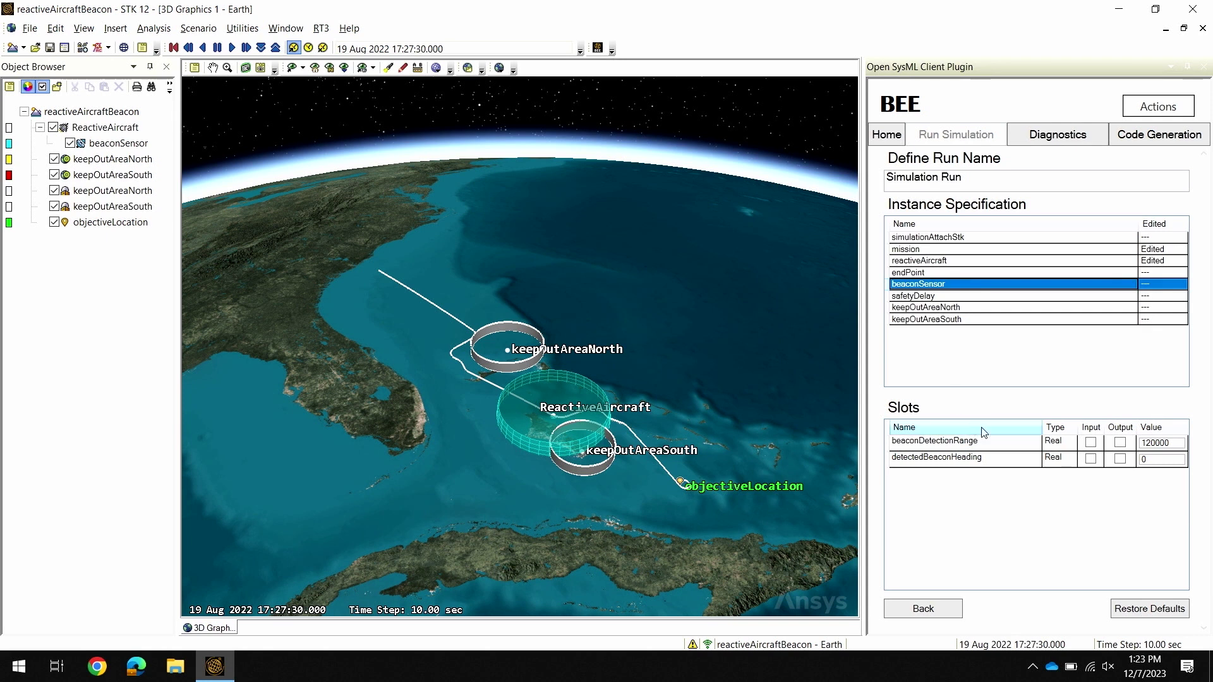
pyautogui.click(1090, 443)
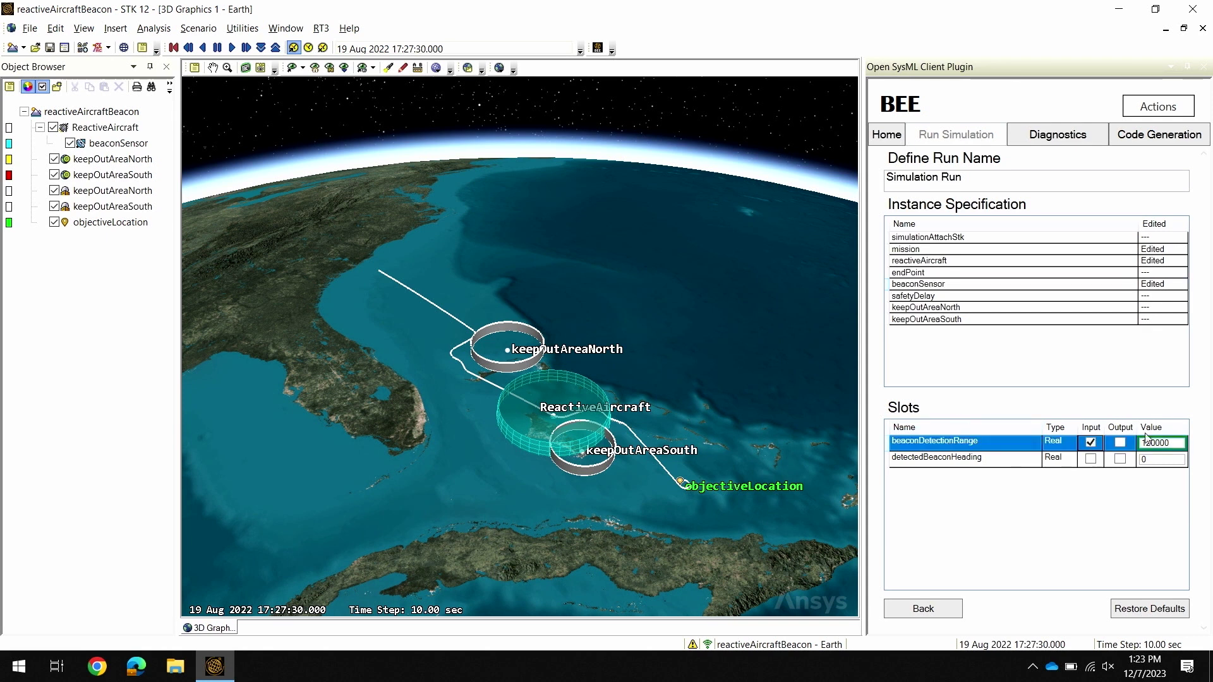
pyautogui.doubleClick(1173, 443)
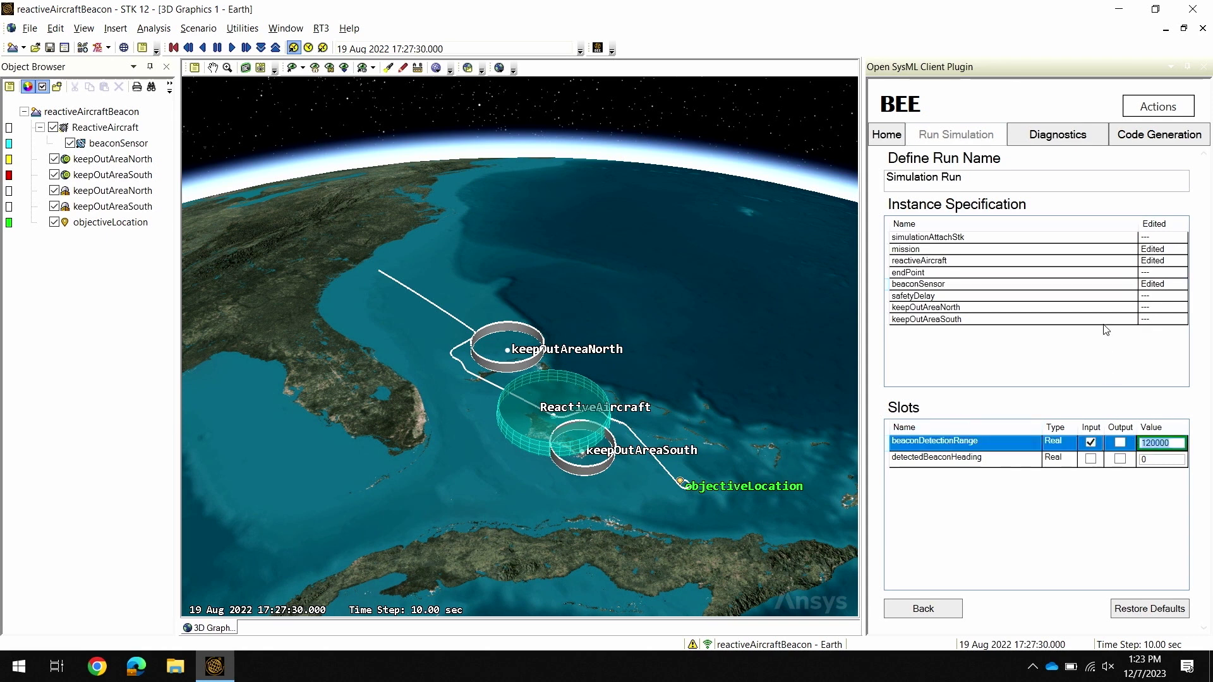
pyautogui.write('8000')
pyautogui.click(955, 609)
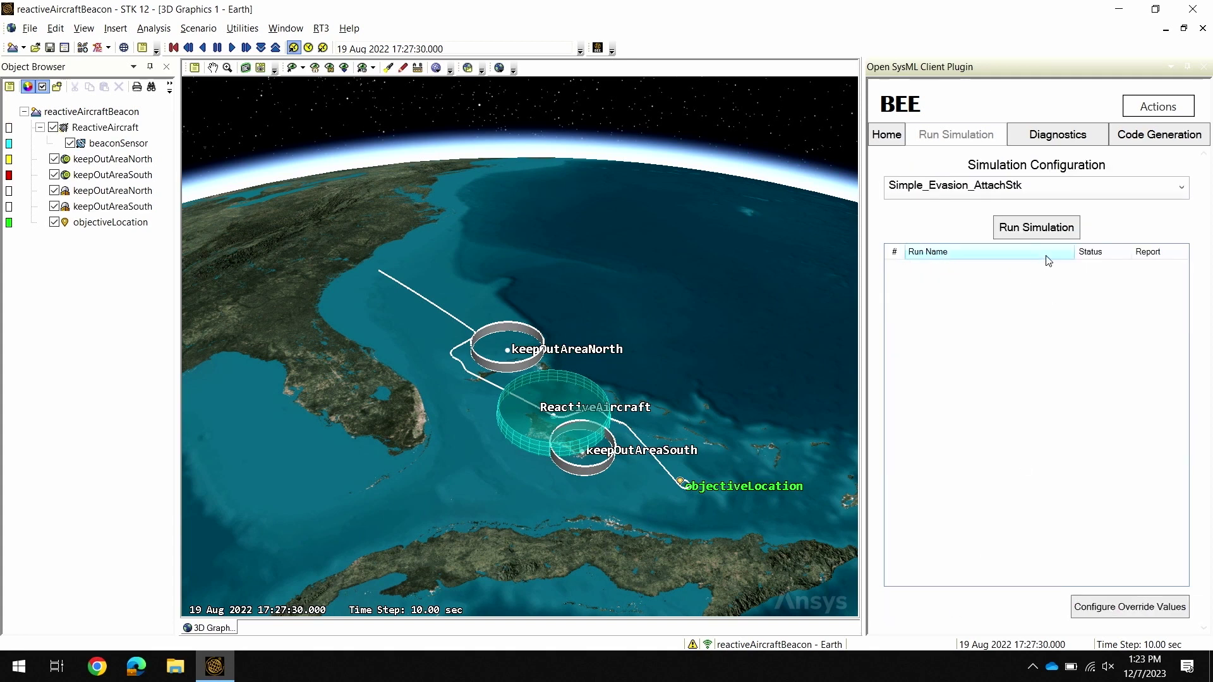
# Run Simple_Evasion_AttachStk with the overridden beacon range until it reports Success
pyautogui.click(1074, 232)
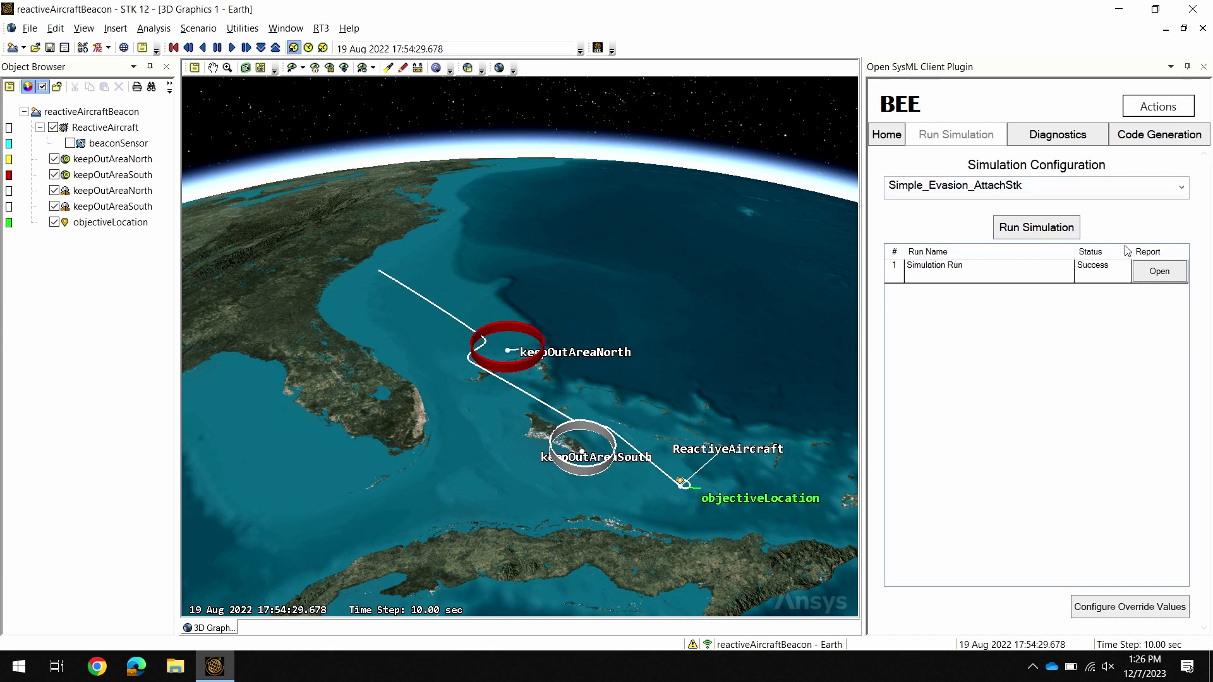
# Open the run's results and widen the window to read violation True and flight time 6869.678
pyautogui.click(1165, 279)
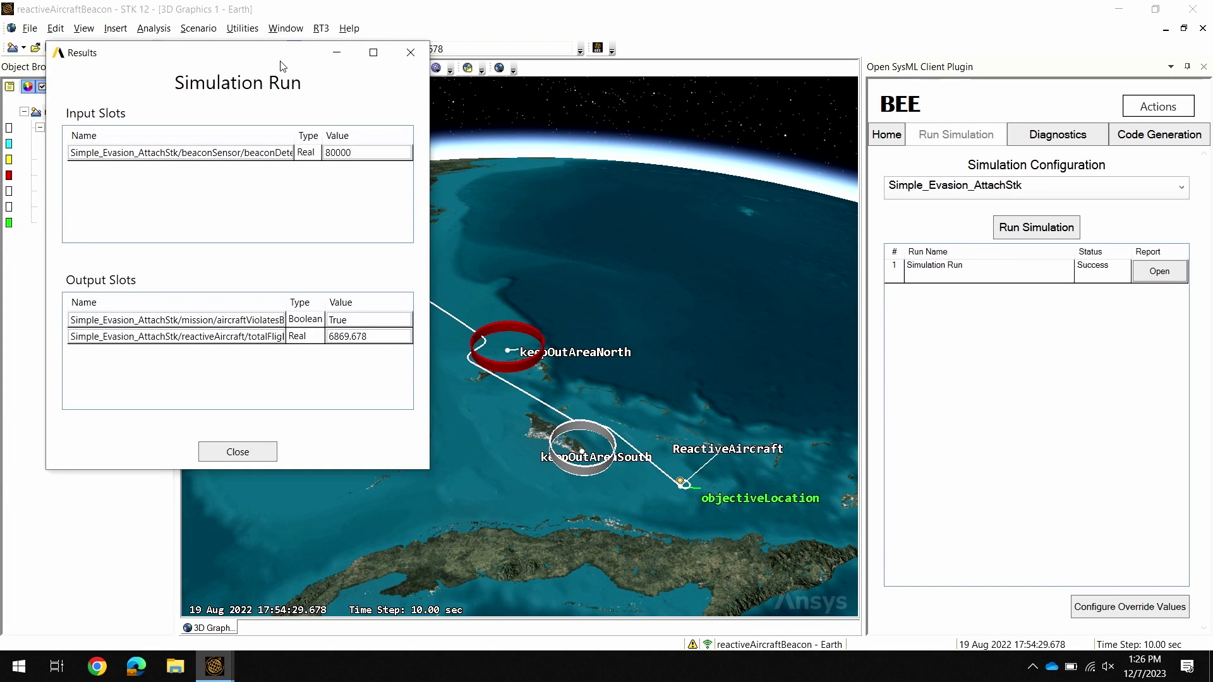
pyautogui.moveTo(282, 66); pyautogui.dragTo(343, 95)
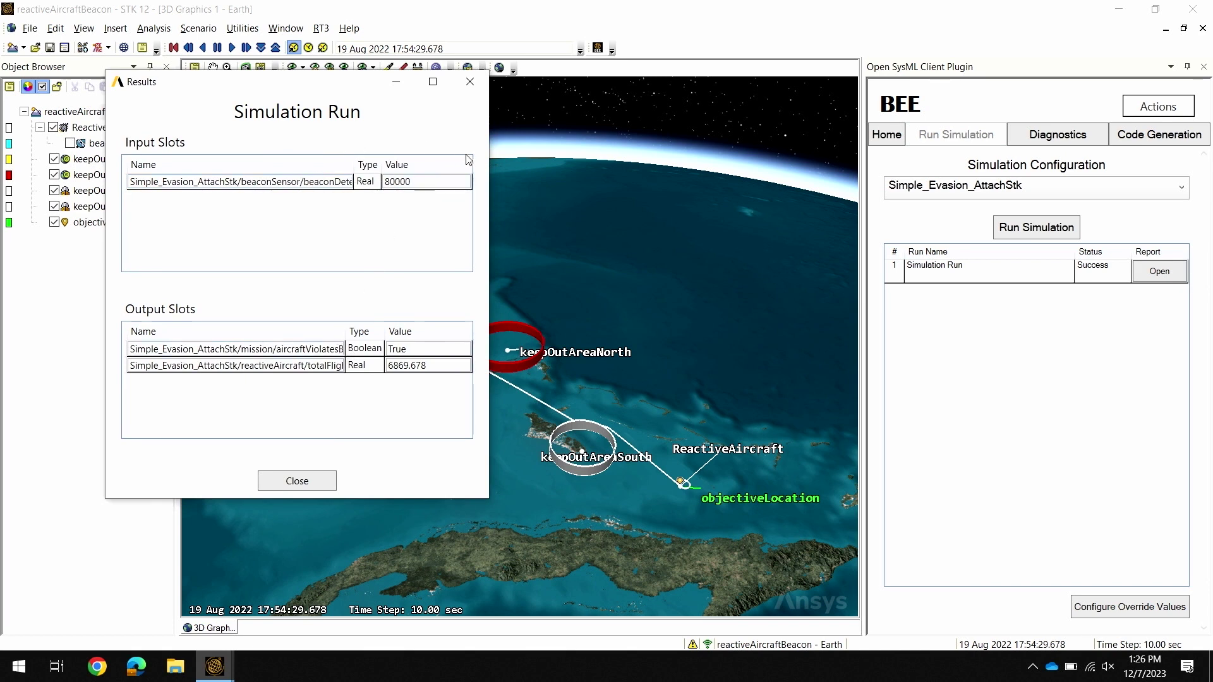
pyautogui.moveTo(492, 157); pyautogui.dragTo(633, 158)
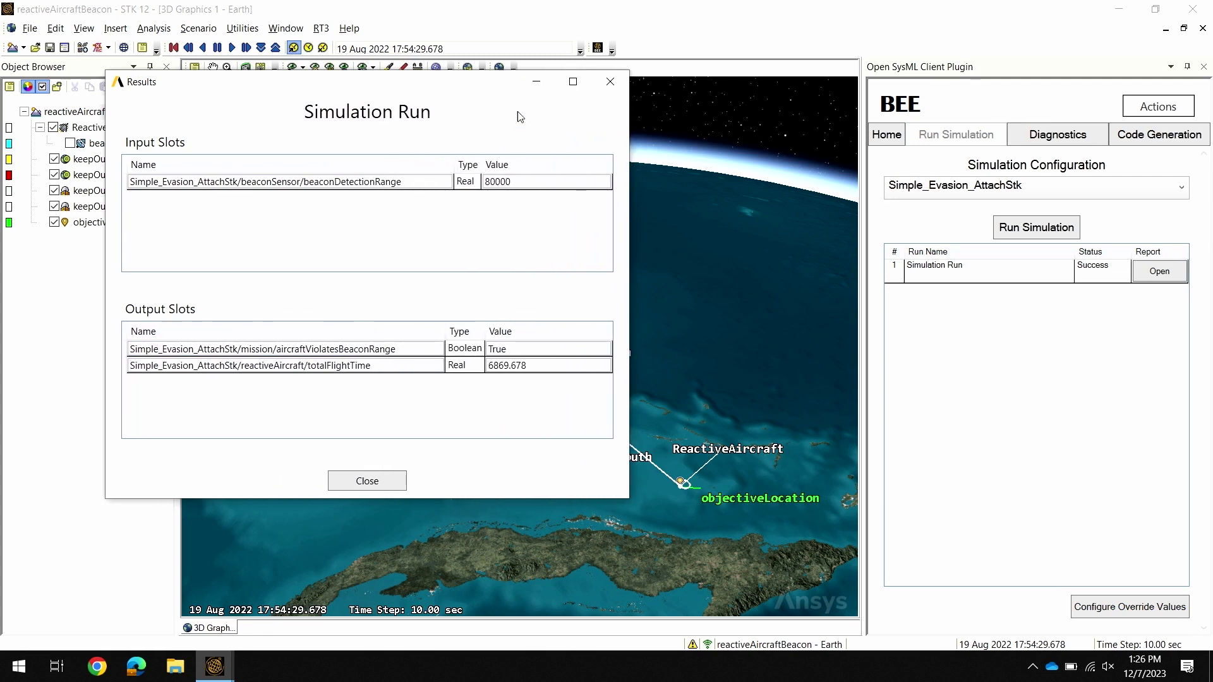
pyautogui.moveTo(466, 81); pyautogui.dragTo(376, 90)
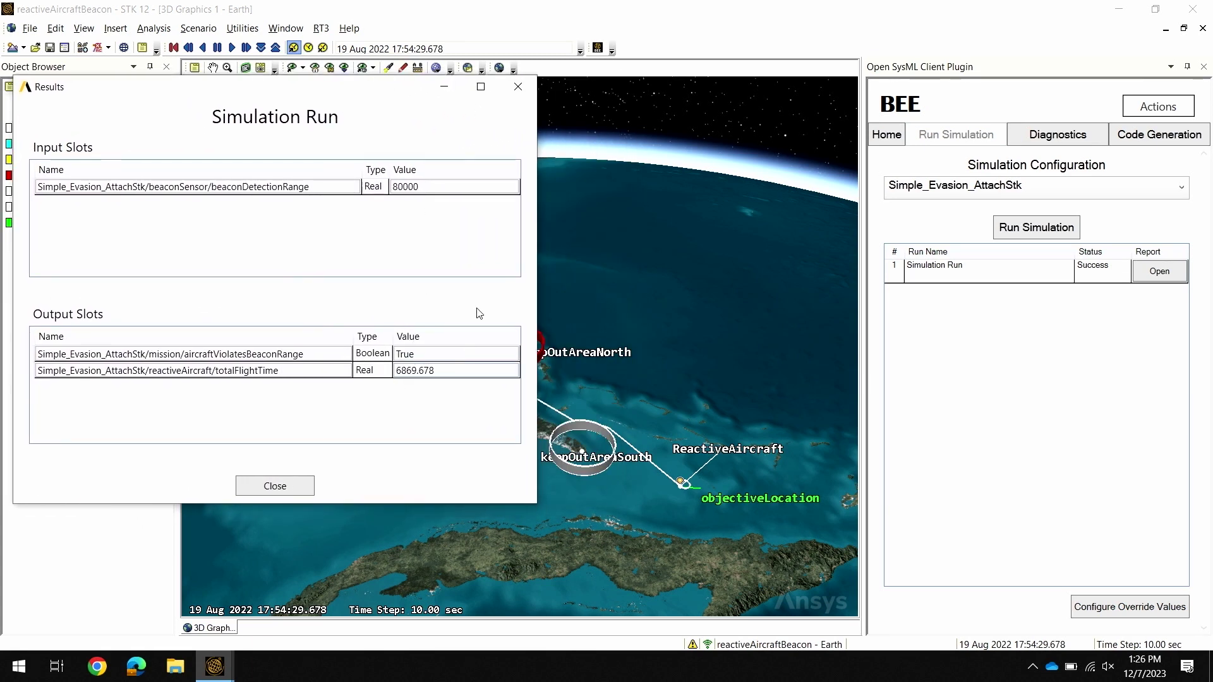
pyautogui.moveTo(415, 88); pyautogui.dragTo(993, 140)
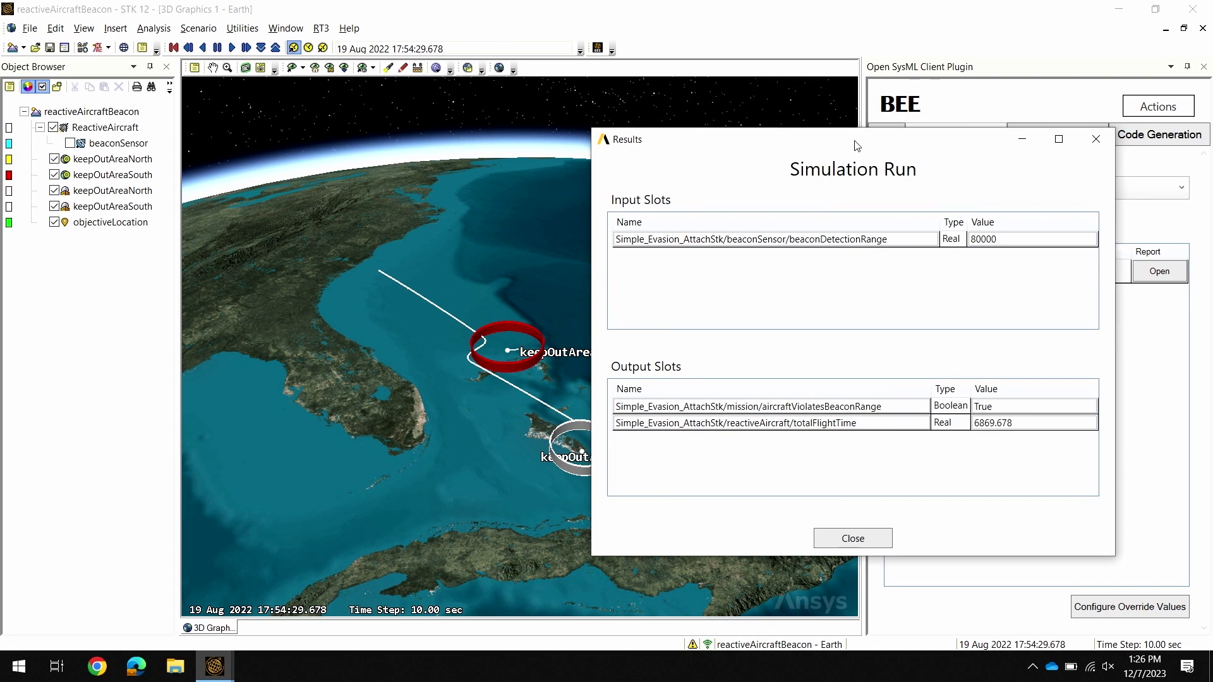
pyautogui.moveTo(851, 147); pyautogui.dragTo(827, 145)
# Close the results and open Actions > Log Menu, widened so log messages fit one line
pyautogui.click(830, 536)
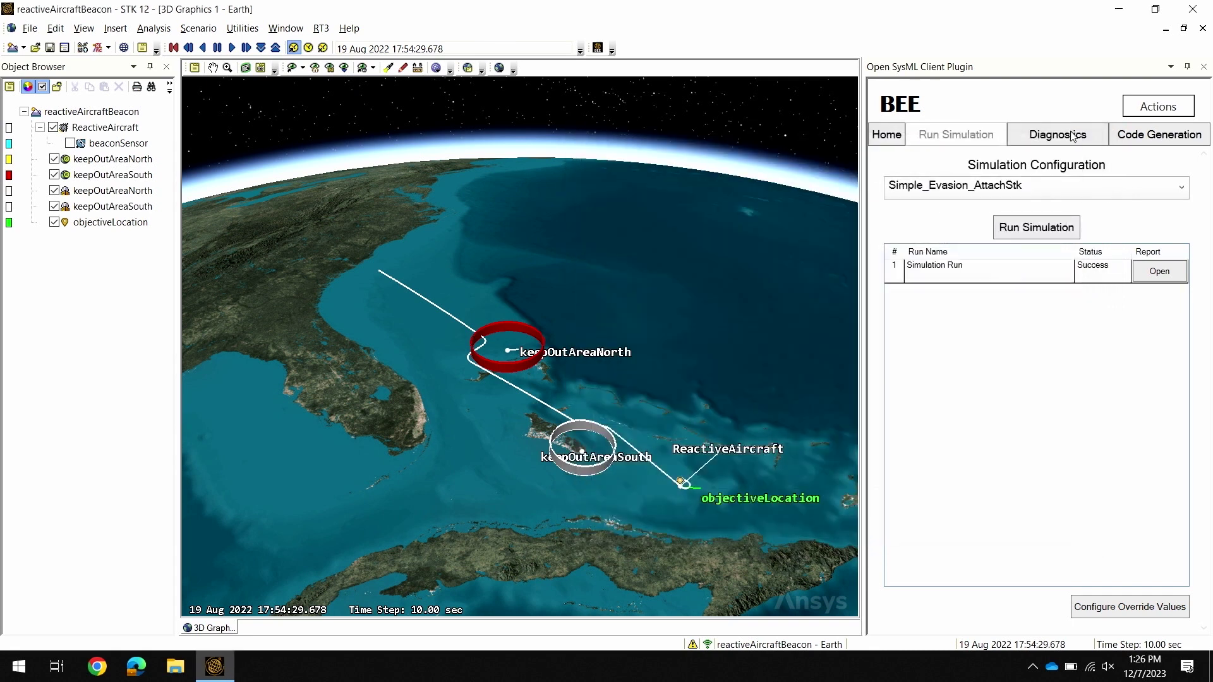
pyautogui.click(1148, 106)
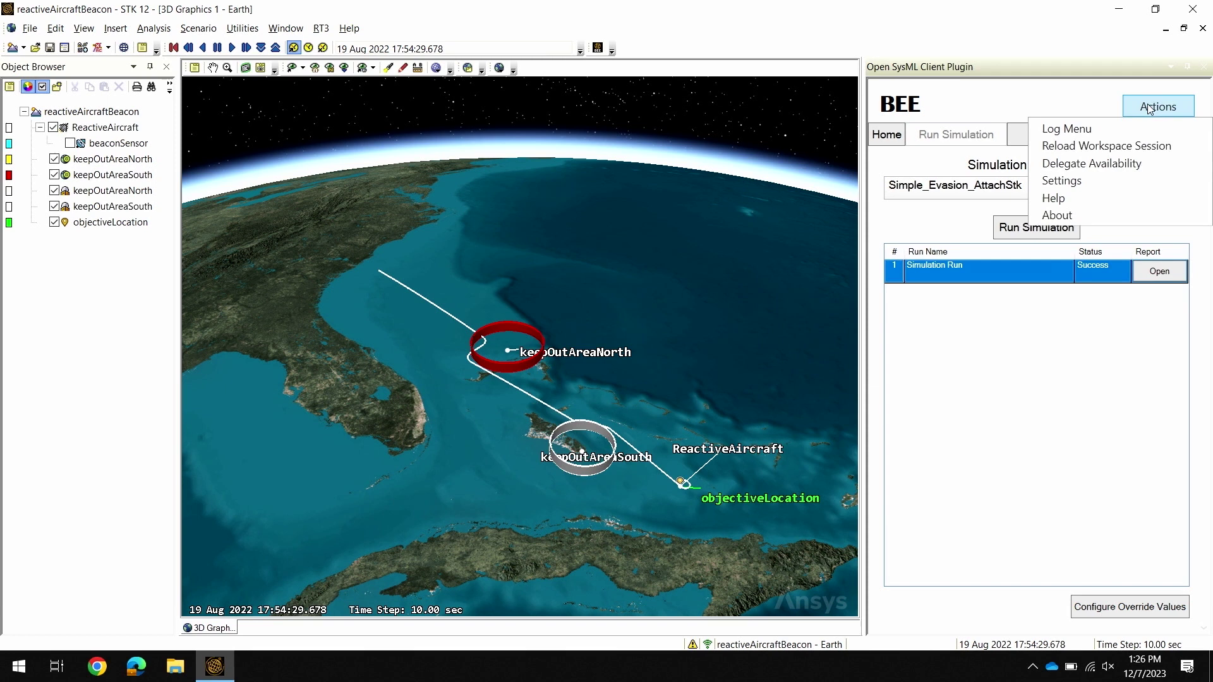
pyautogui.click(1089, 129)
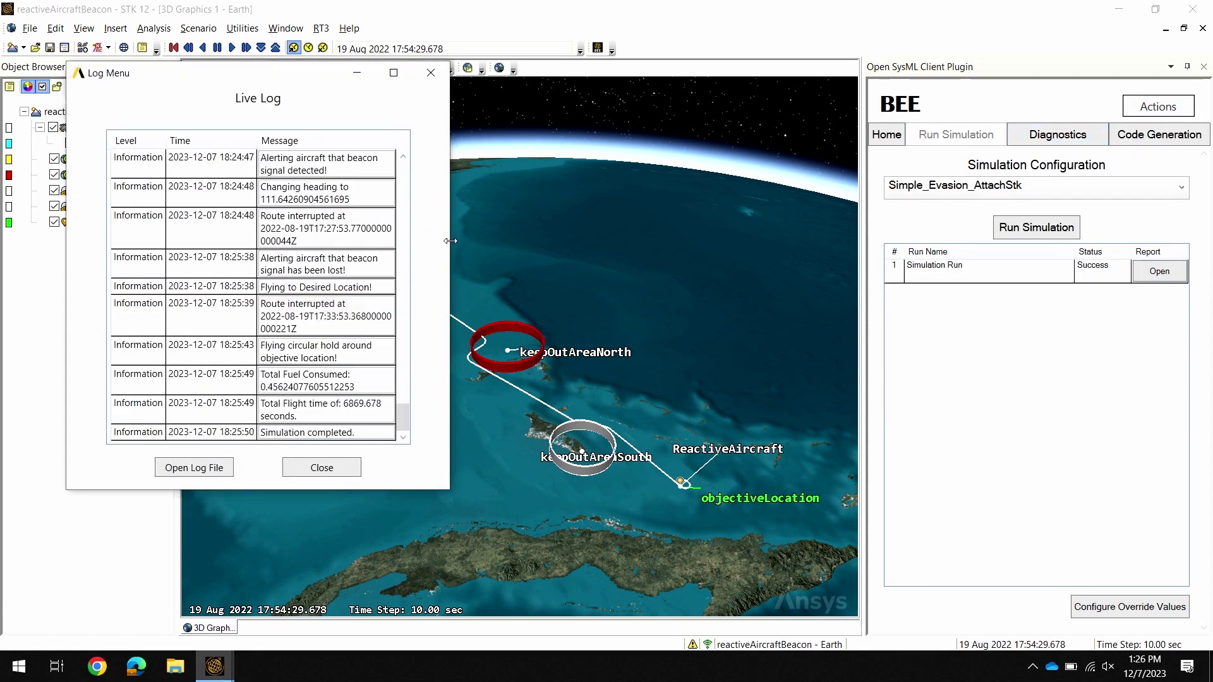
pyautogui.moveTo(450, 240); pyautogui.dragTo(739, 241)
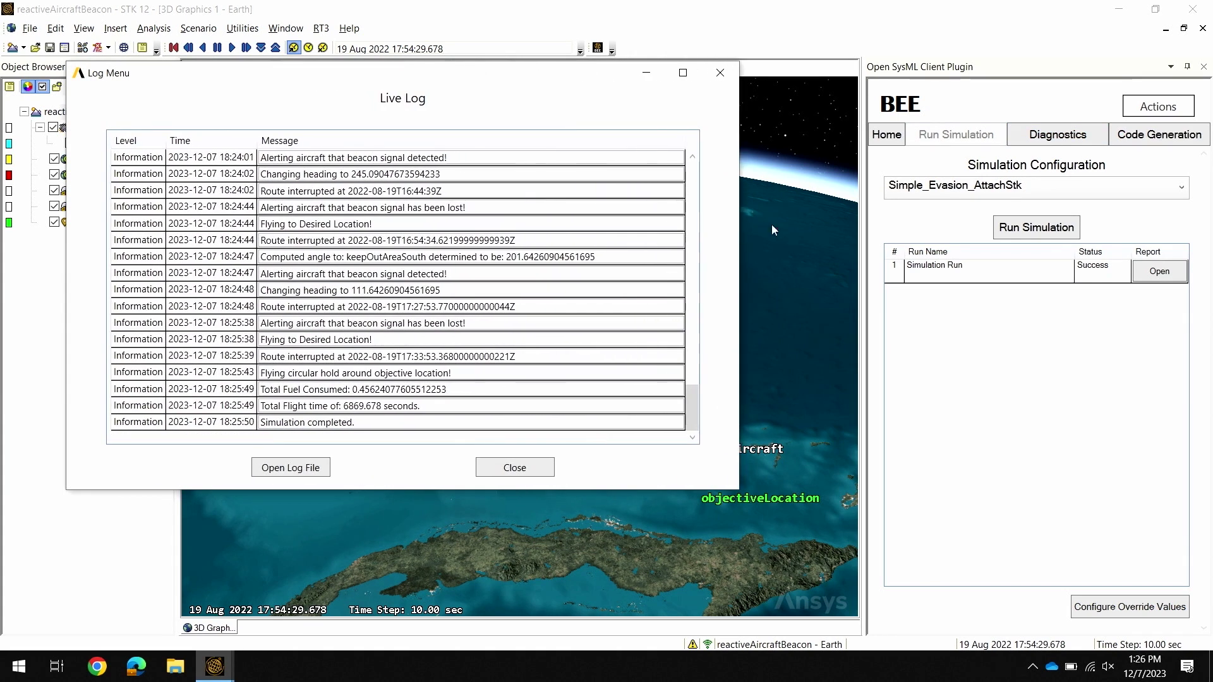